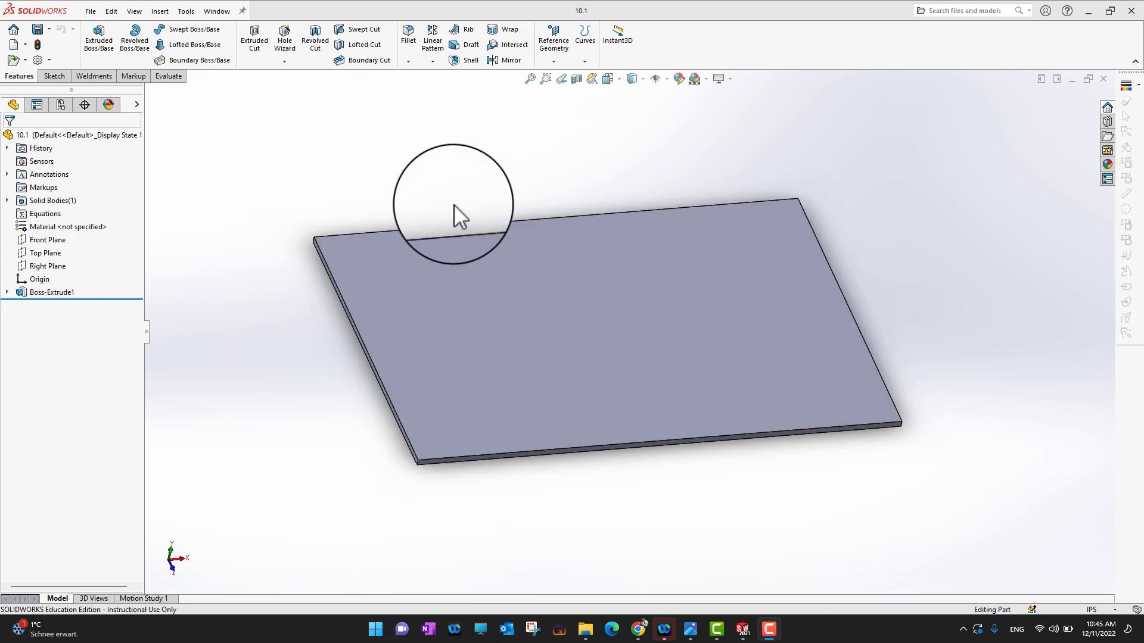
{"action": "right_click", "coordinate": [123, 76]}
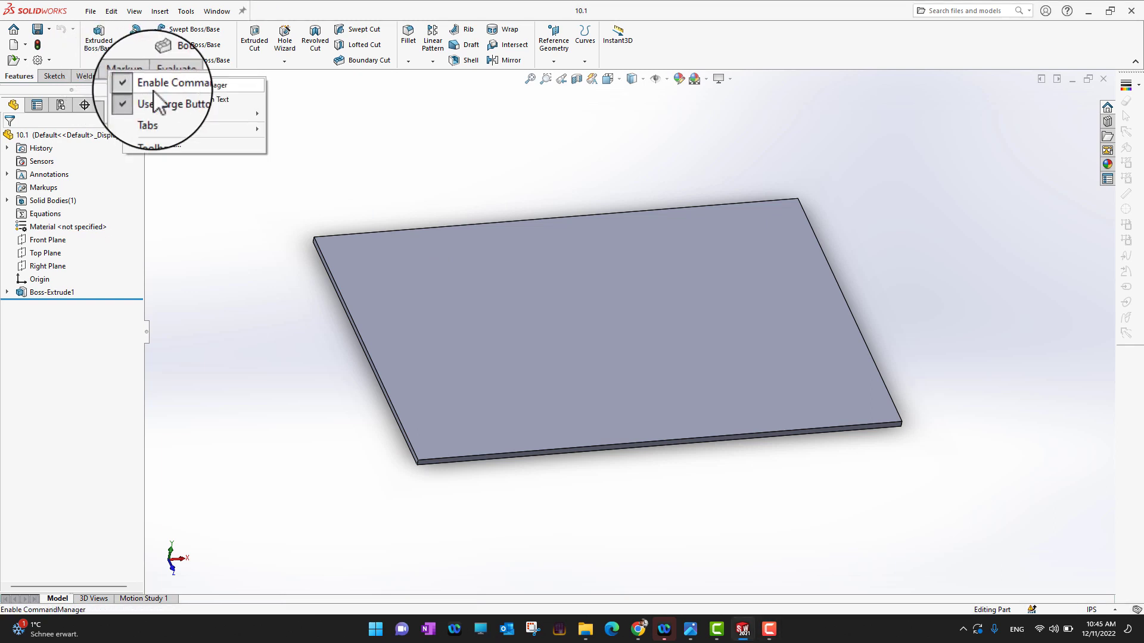
{"action": "mouse_move", "coordinate": [172, 130]}
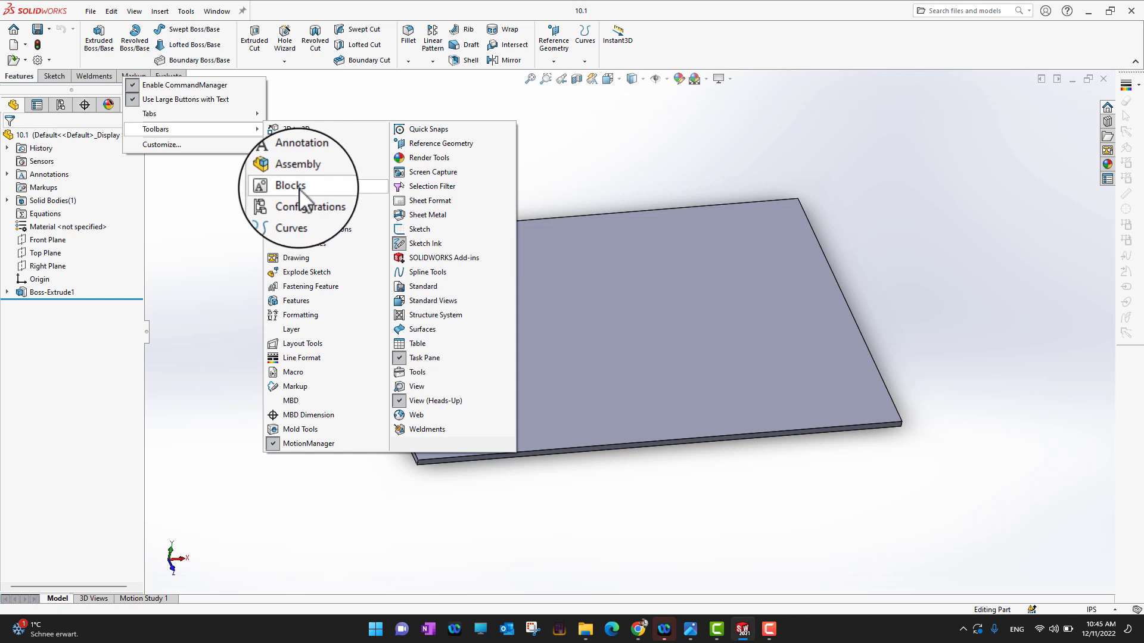
{"action": "left_click", "coordinate": [768, 53]}
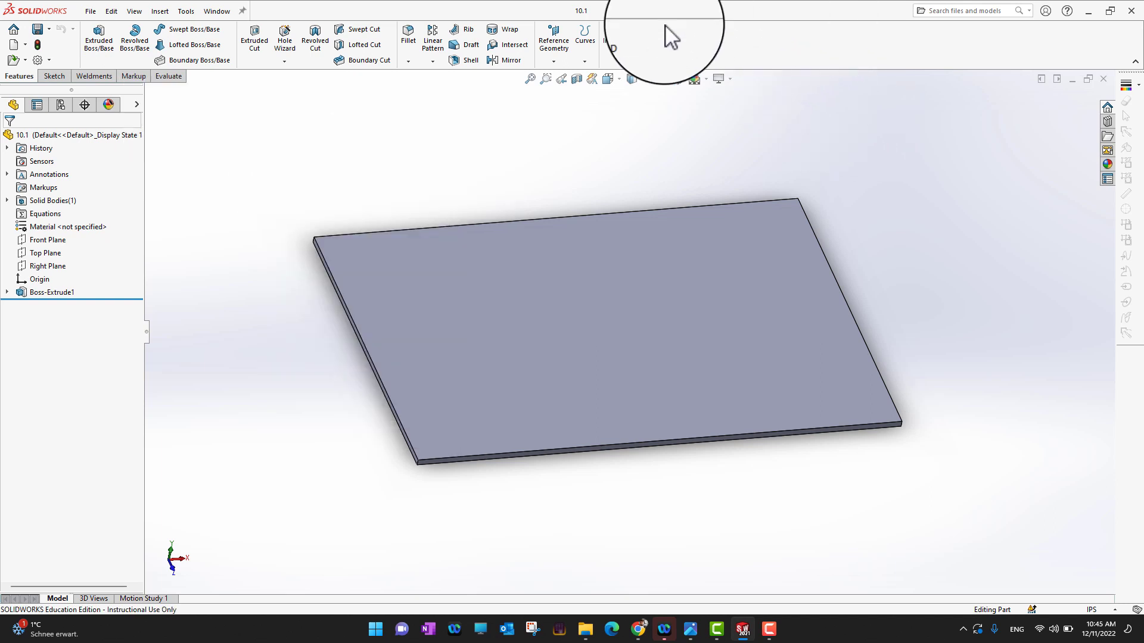
Step: Show the Blocks toolbar and dock it in line below the Sketch Ink toolbar
{"action": "right_click", "coordinate": [785, 43]}
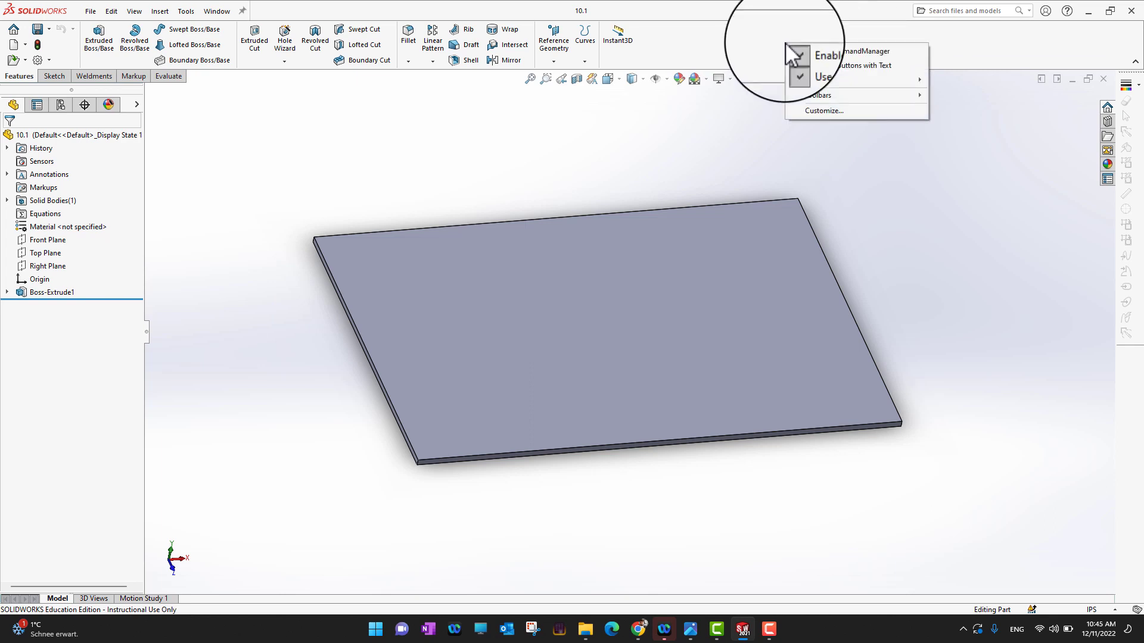
{"action": "mouse_move", "coordinate": [825, 95]}
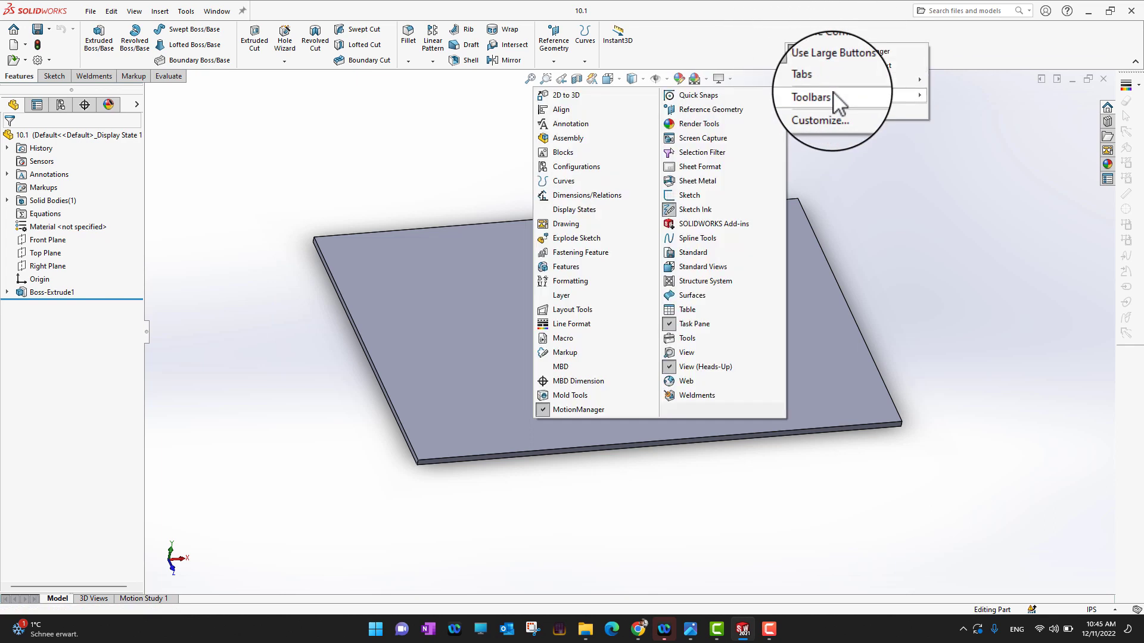
{"action": "left_click", "coordinate": [563, 152]}
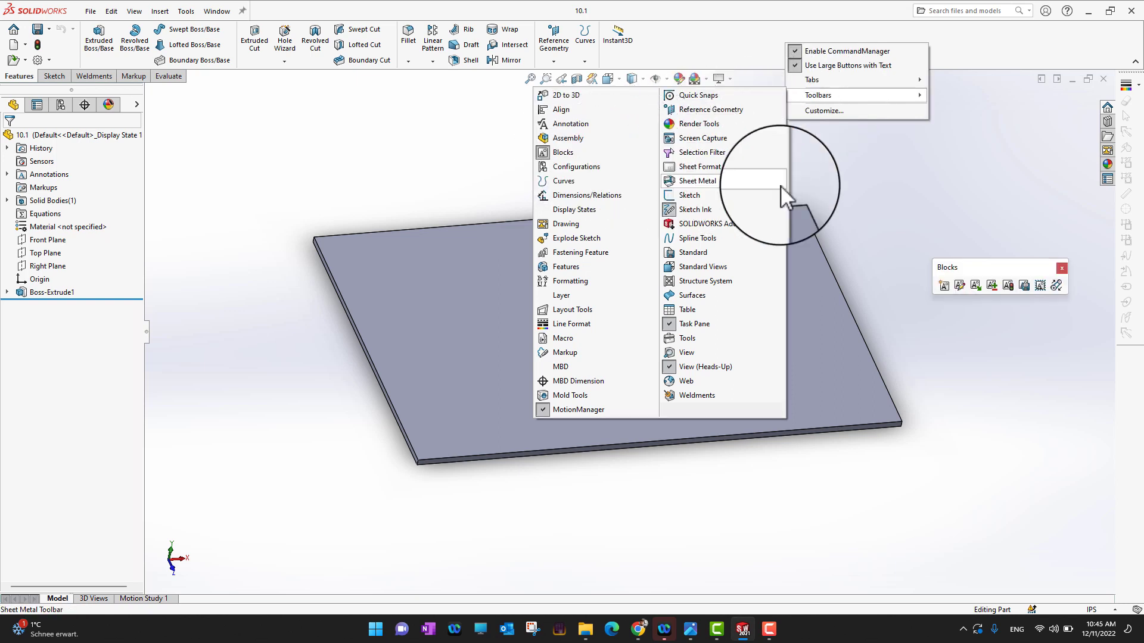
{"action": "left_click", "coordinate": [906, 185]}
{"action": "left_click_drag", "start_coordinate": [984, 271], "coordinate": [1115, 460]}
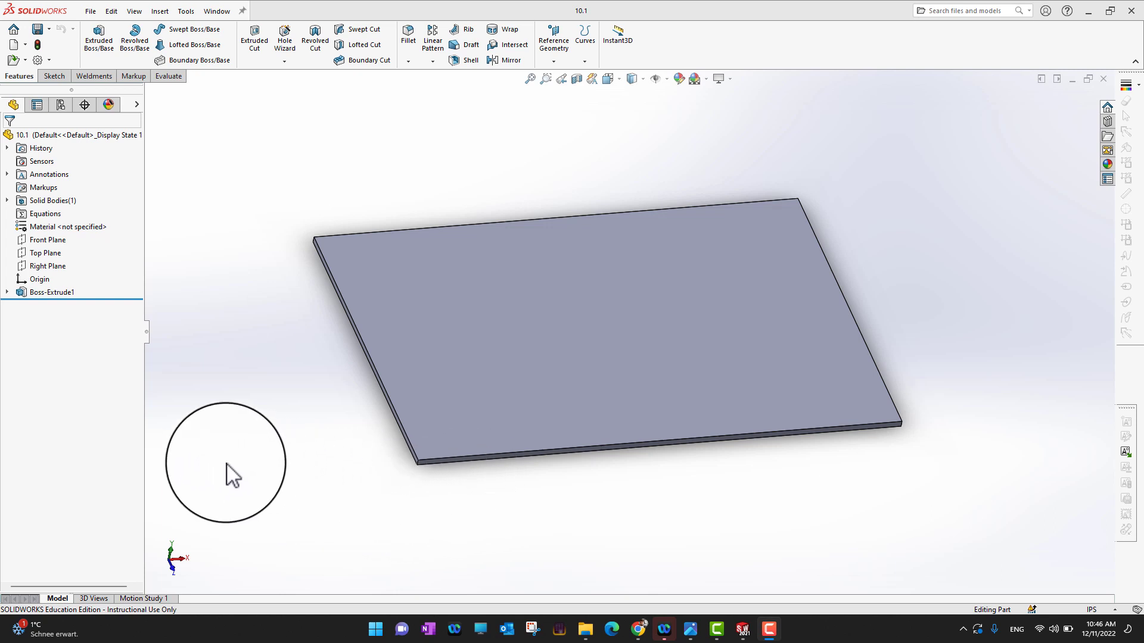
Step: Start a sketch on the plate's large upper face and orient the view normal to it
{"action": "left_click", "coordinate": [448, 380]}
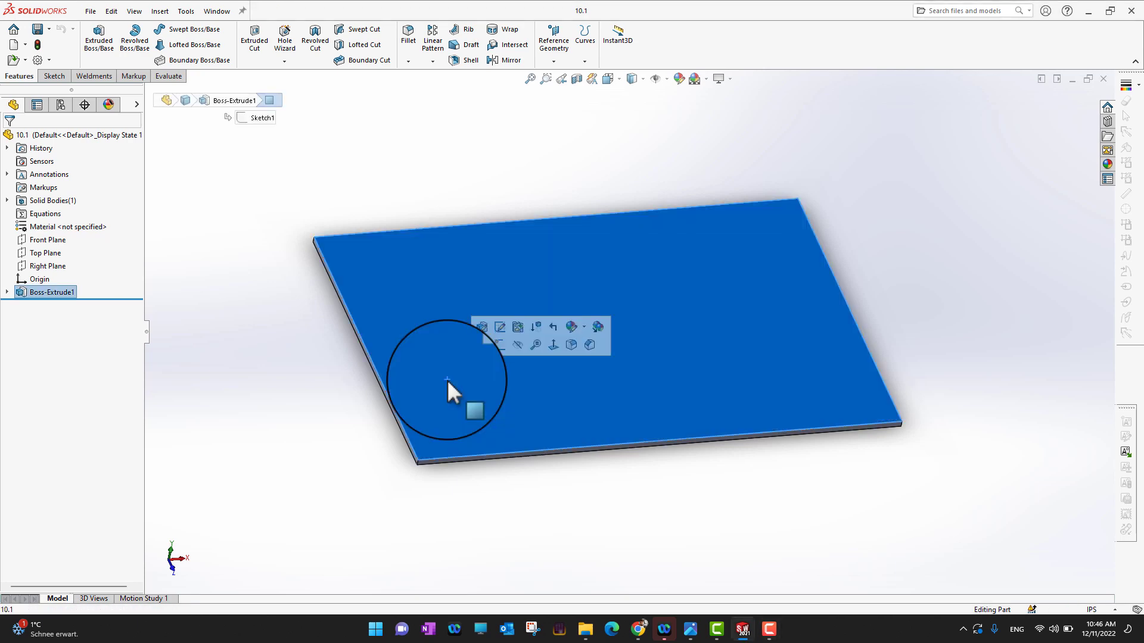
{"action": "left_click", "coordinate": [501, 349]}
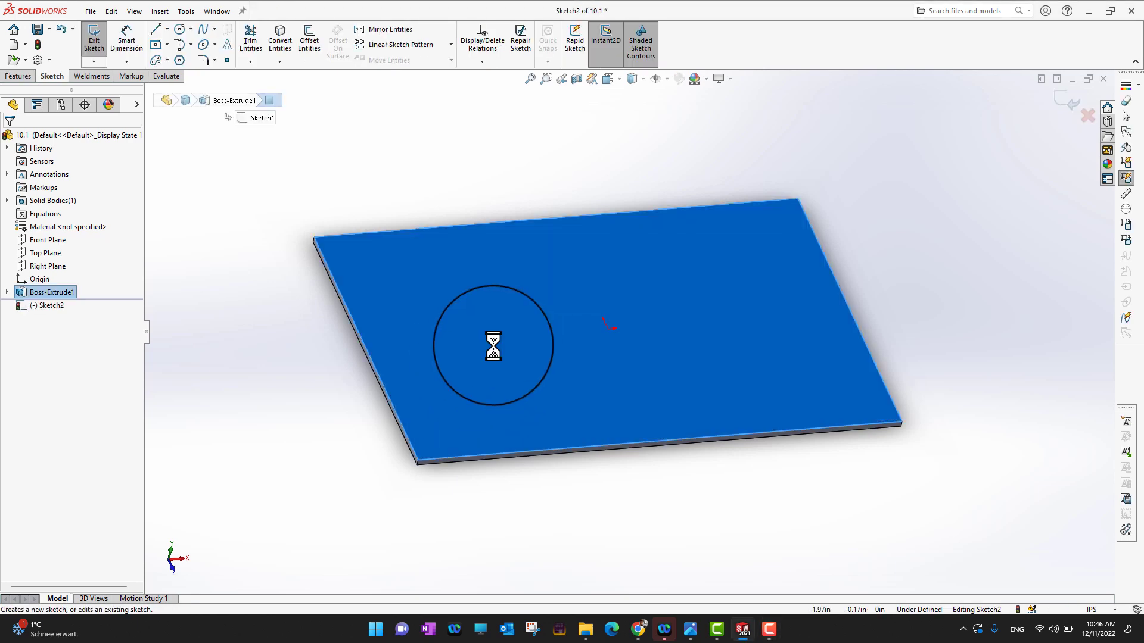
{"action": "key", "text": "space"}
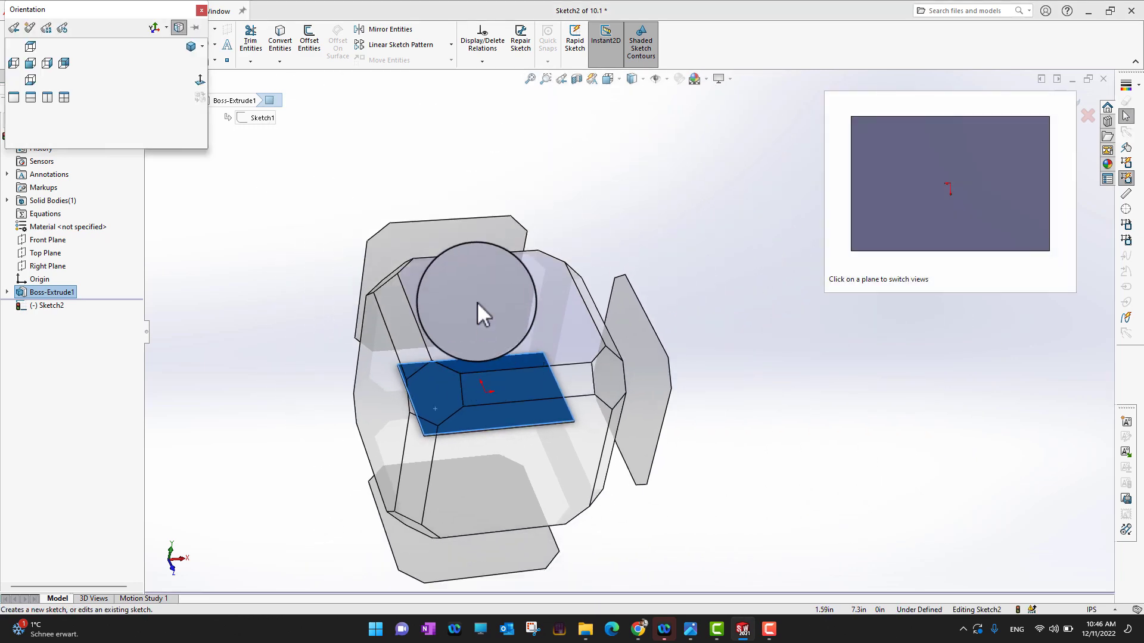
{"action": "left_click", "coordinate": [477, 302]}
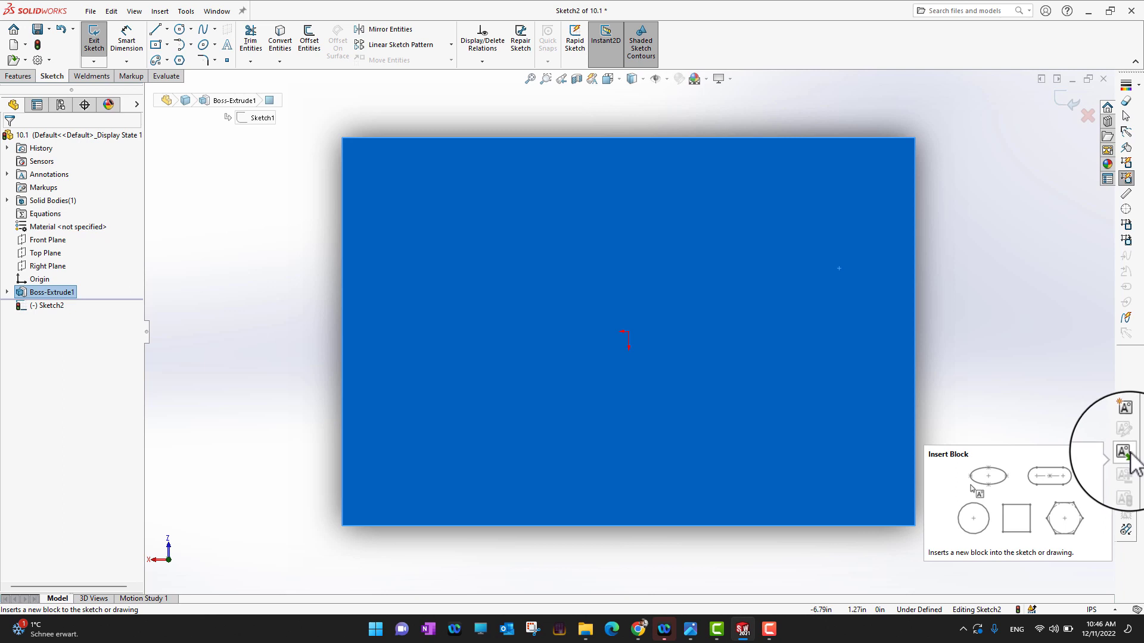
Step: Load the block file VGA-Cutout.SLDBLK from Desktop > Exercise Files > Ch 10 > Blocks for insertion into the sketch
{"action": "left_click", "coordinate": [1129, 453]}
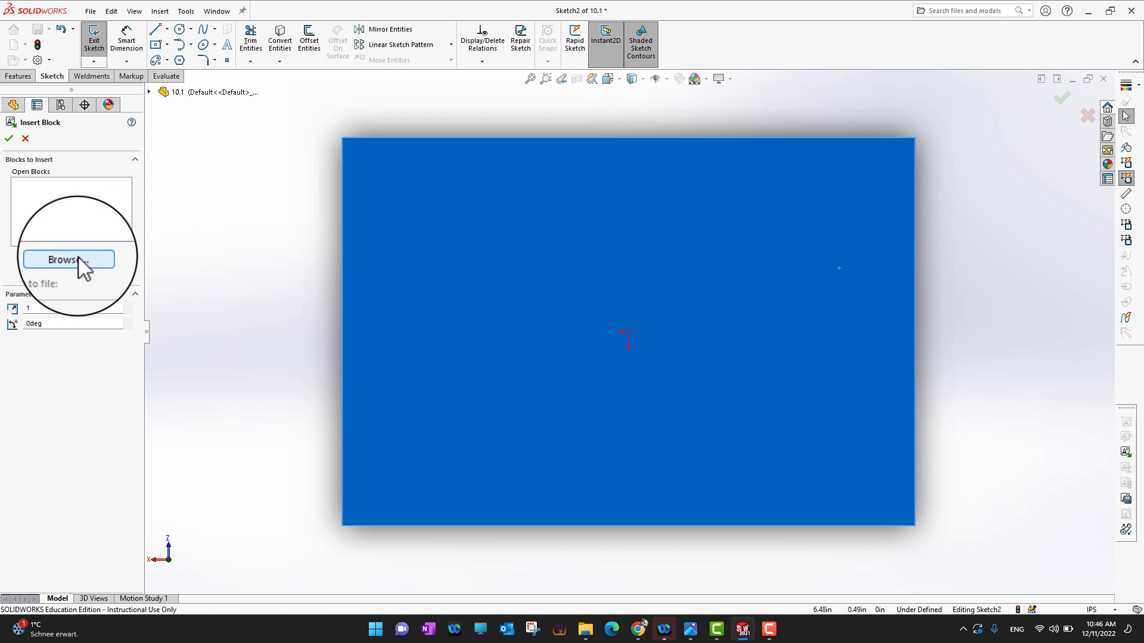
{"action": "left_click", "coordinate": [78, 258]}
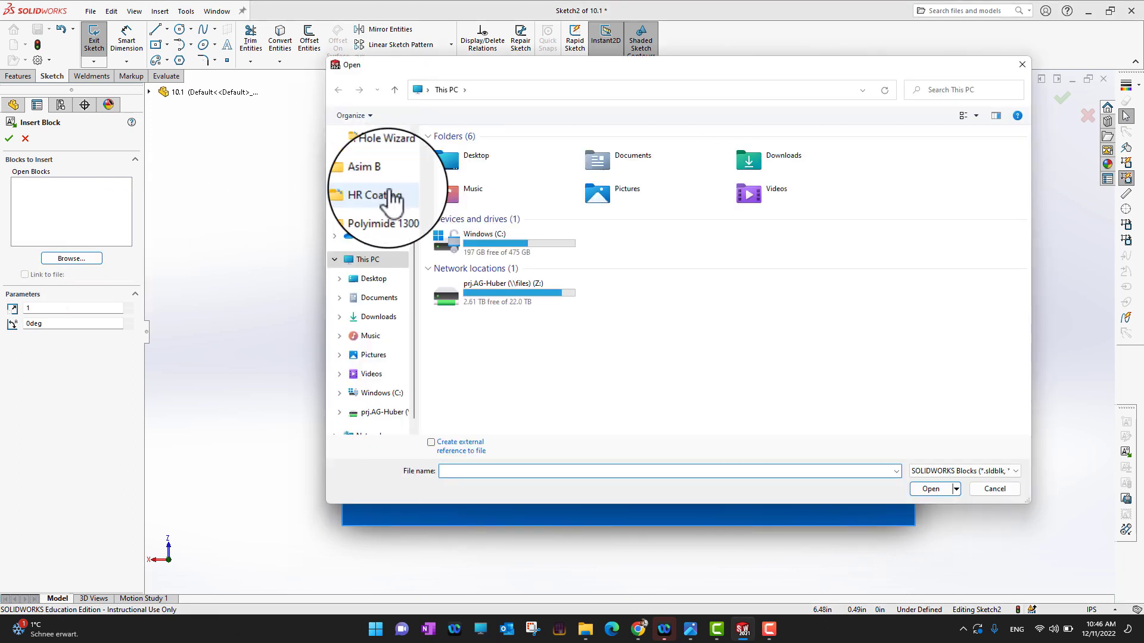
{"action": "left_click", "coordinate": [371, 278]}
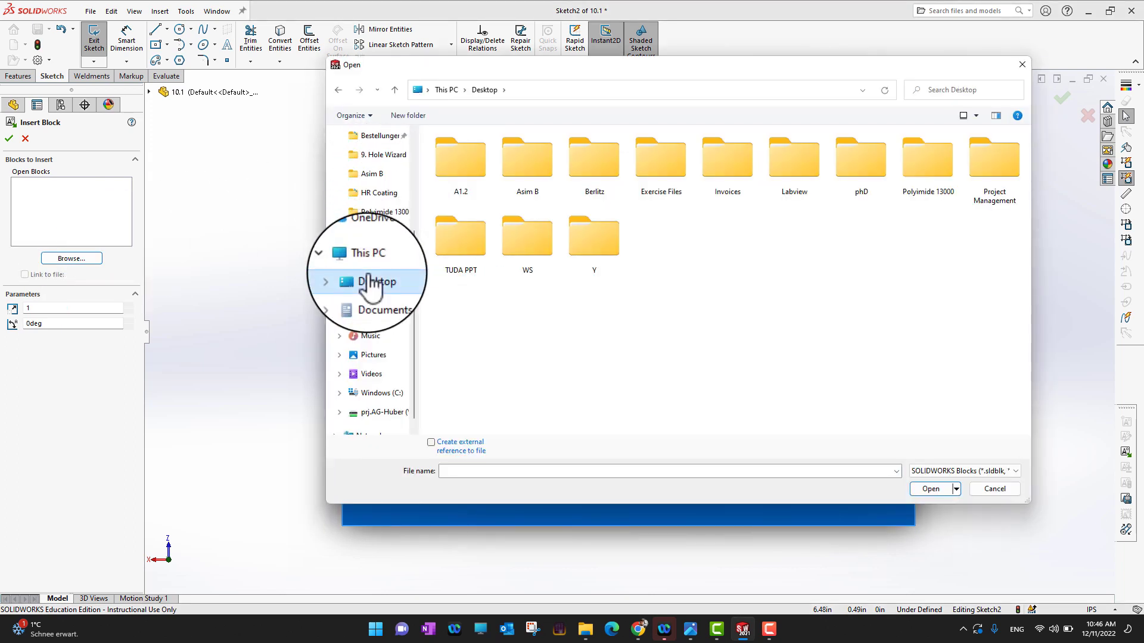
{"action": "double_click", "coordinate": [662, 169]}
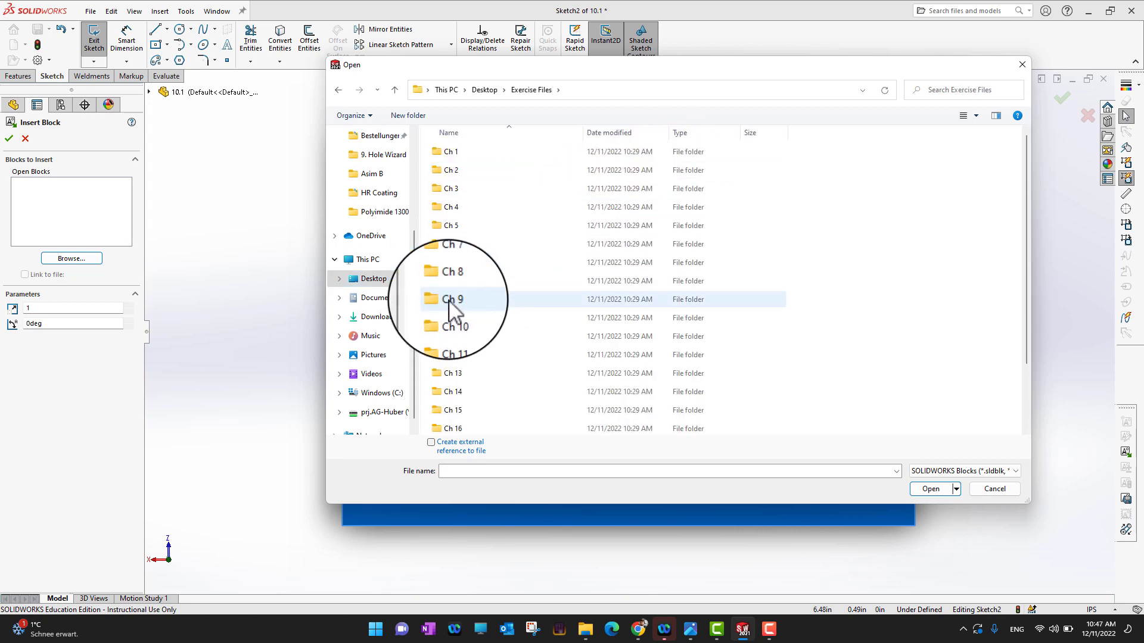
{"action": "double_click", "coordinate": [474, 319]}
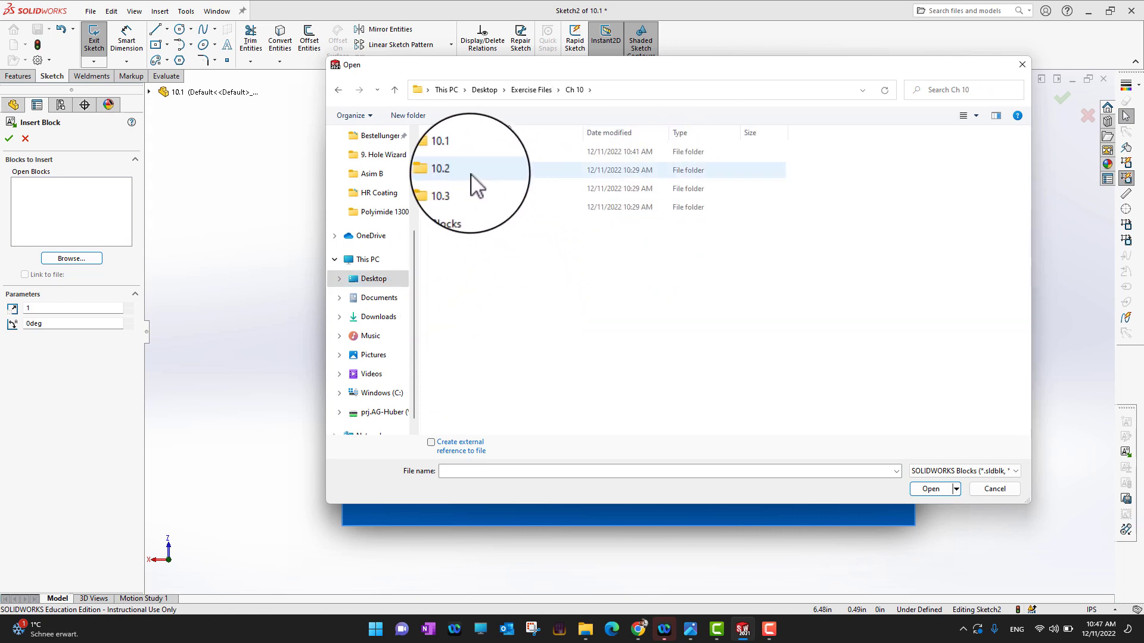
{"action": "double_click", "coordinate": [476, 209]}
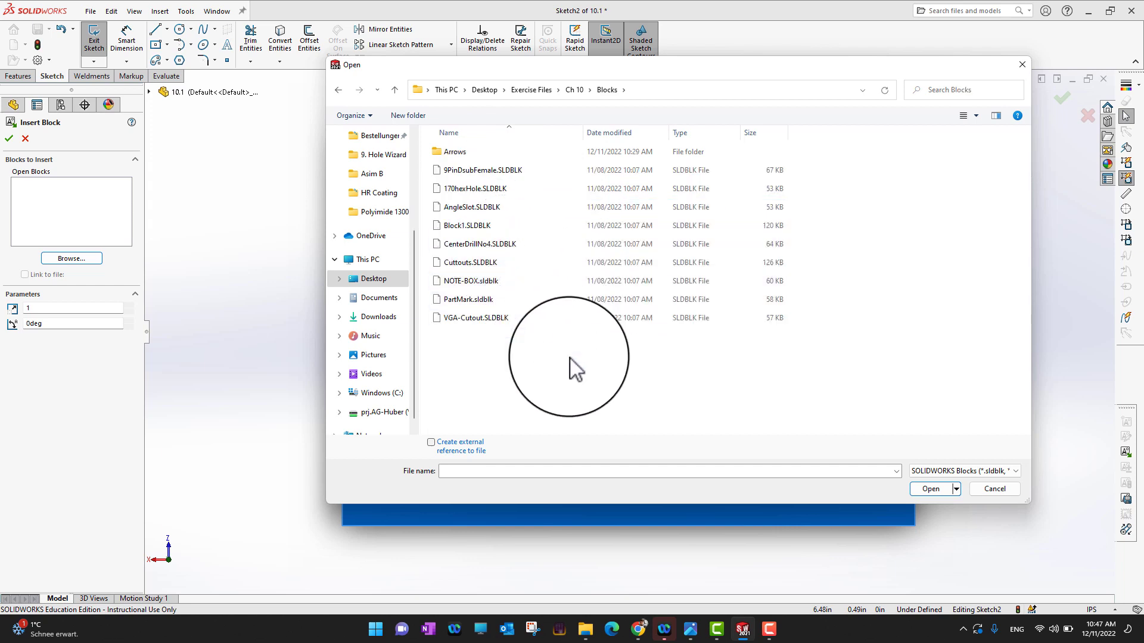
{"action": "left_click", "coordinate": [1016, 472]}
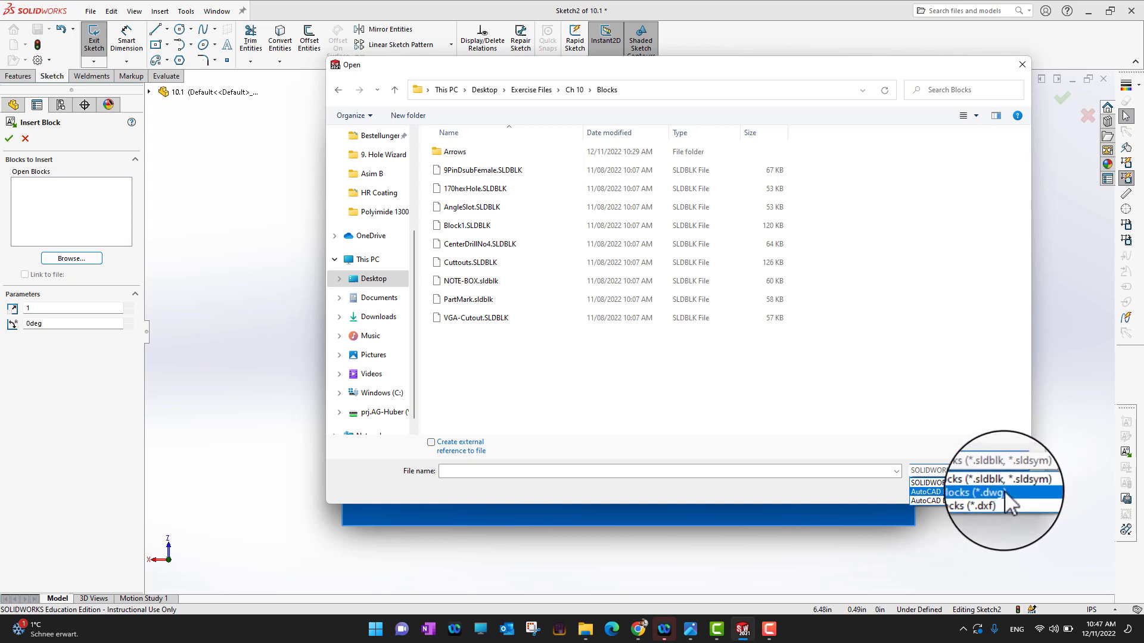
{"action": "left_click", "coordinate": [629, 389]}
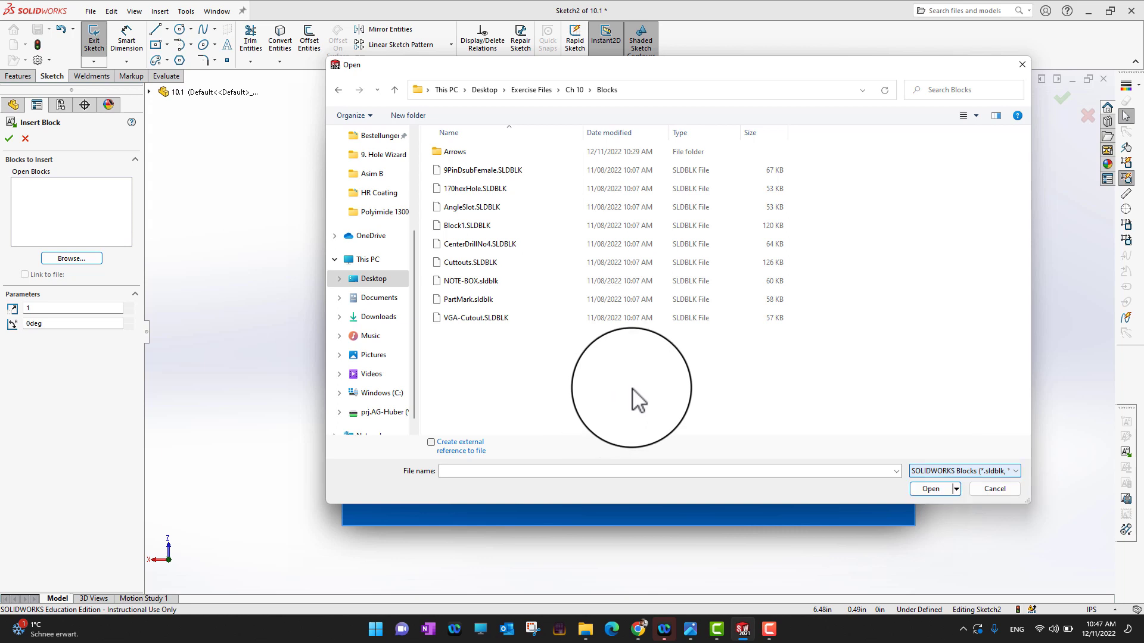
{"action": "double_click", "coordinate": [481, 318]}
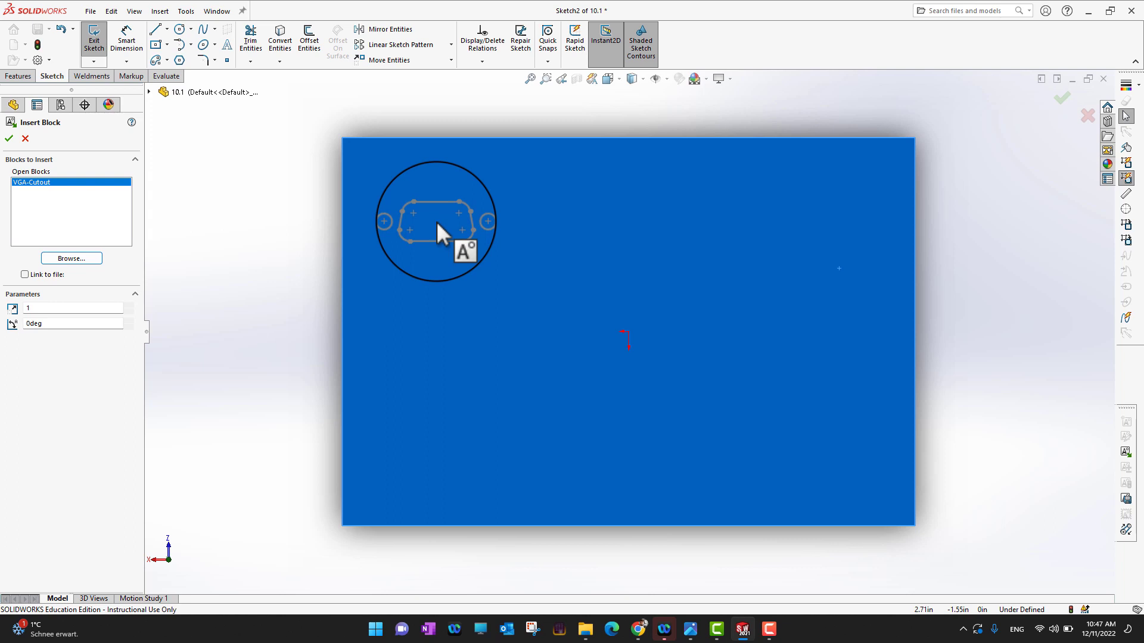
Step: Place four VGA-Cutout blocks on the plate, three in a row near its upper edge and one below them, and finish inserting
{"action": "left_click", "coordinate": [468, 218]}
{"action": "left_click", "coordinate": [602, 220]}
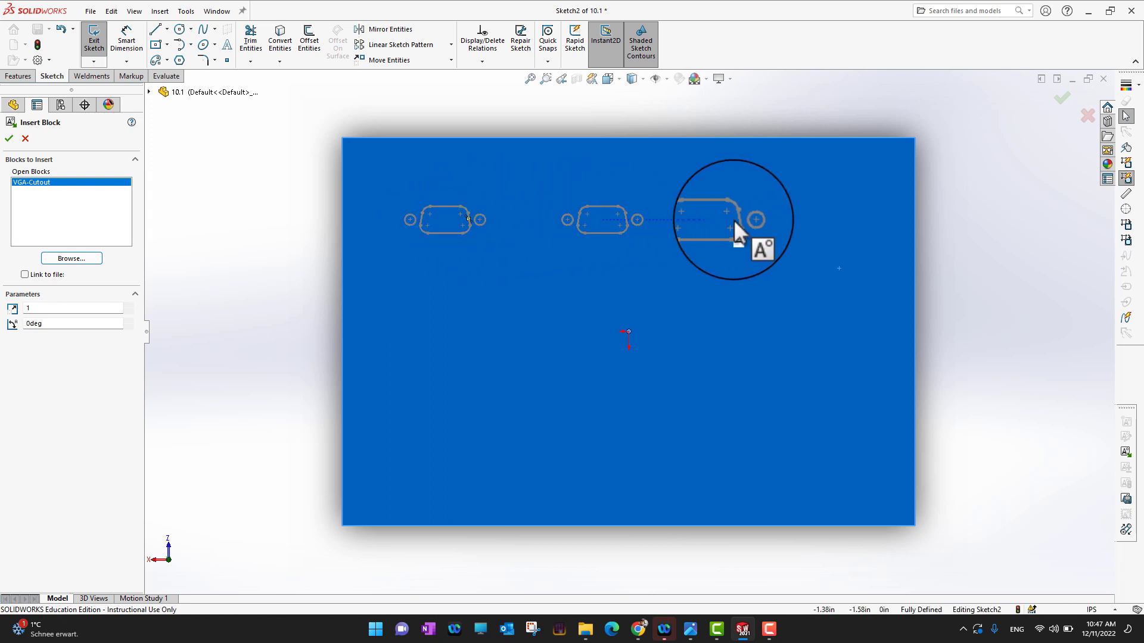
{"action": "left_click", "coordinate": [770, 219]}
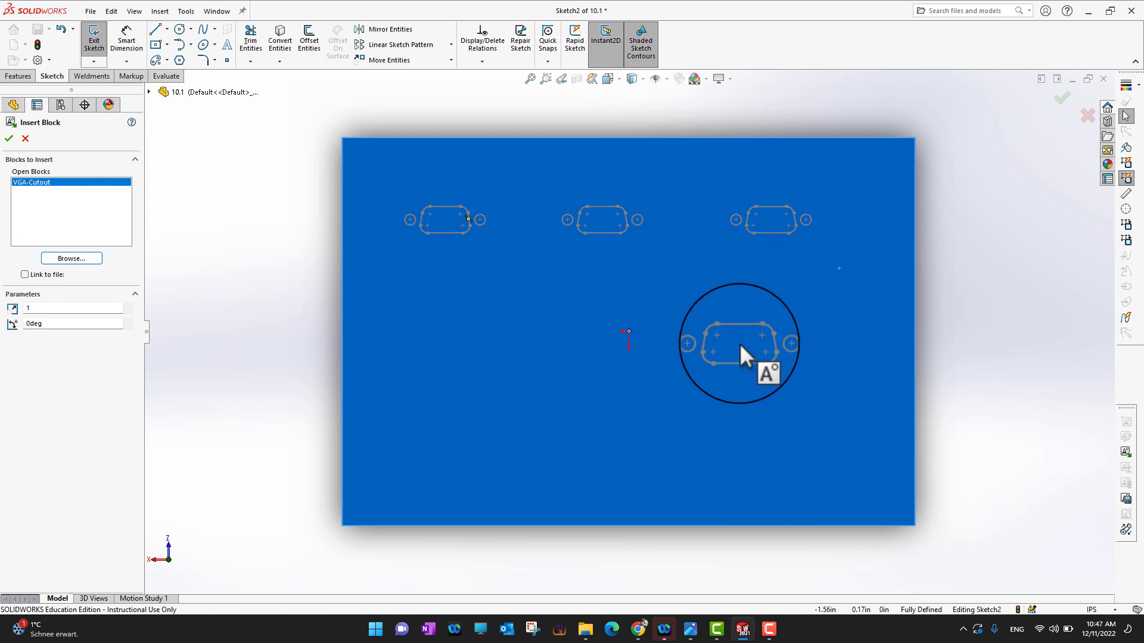
{"action": "left_click", "coordinate": [739, 343]}
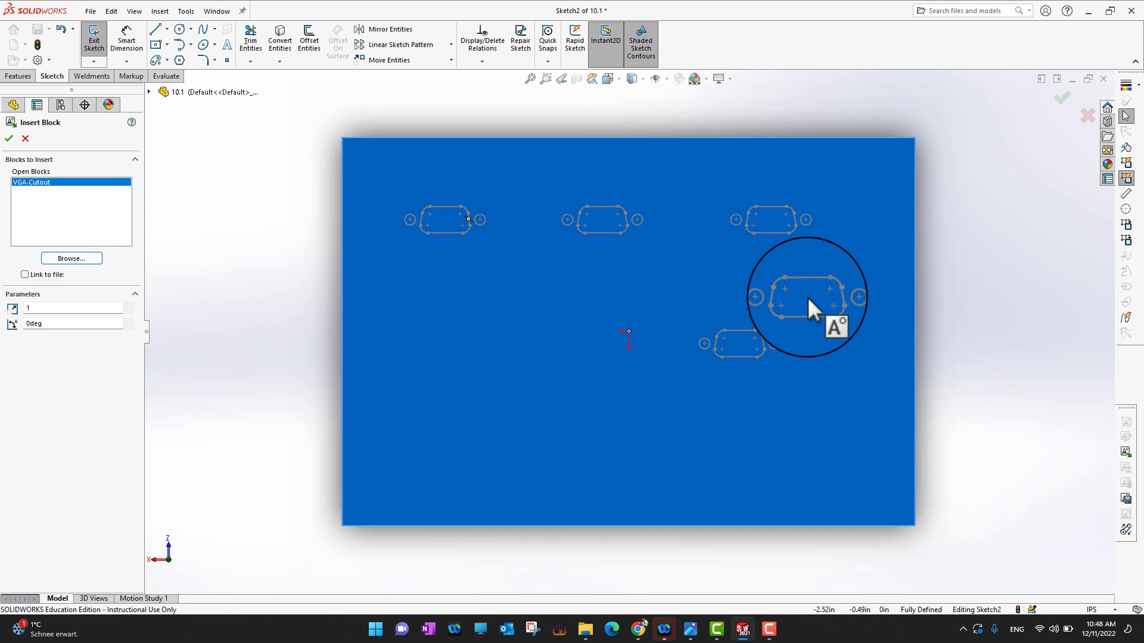
{"action": "key", "text": "Escape"}
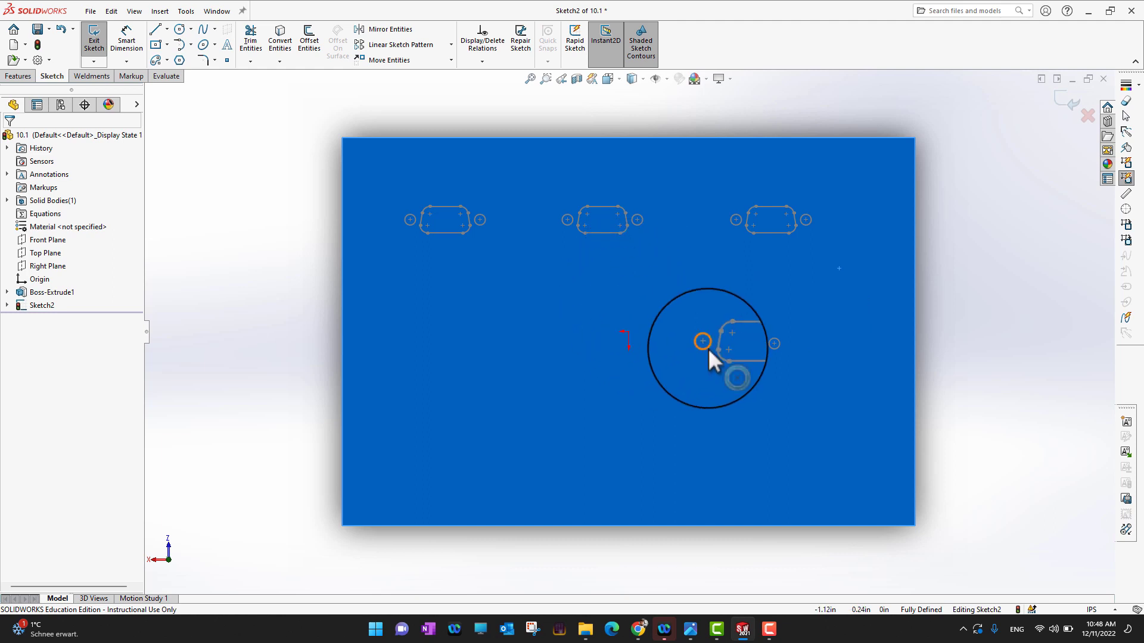
Step: Move the leftmost VGA-Cutout block slightly down and to the left, out of line with the other two in its row
{"action": "left_click", "coordinate": [390, 444]}
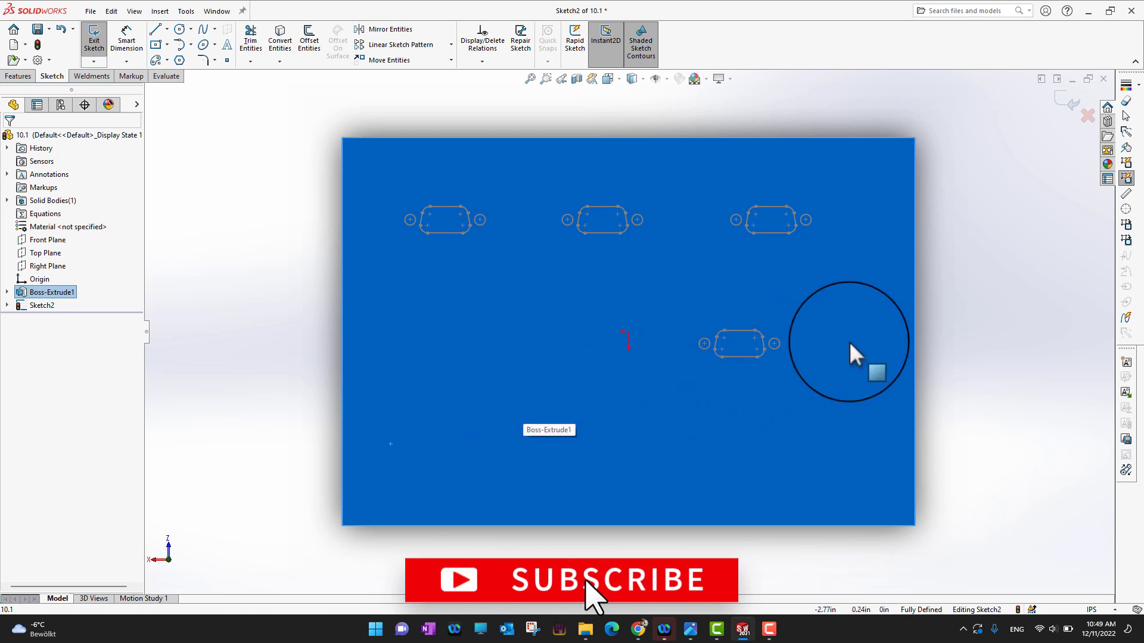
{"action": "left_click", "coordinate": [966, 315]}
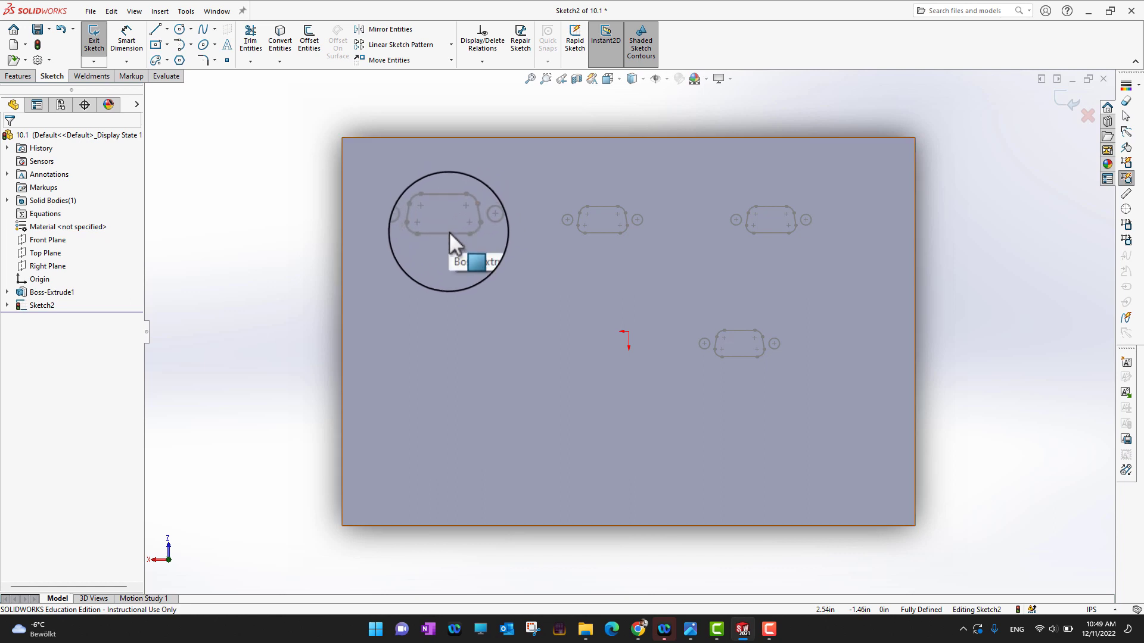
{"action": "left_click_drag", "start_coordinate": [473, 300], "coordinate": [438, 271]}
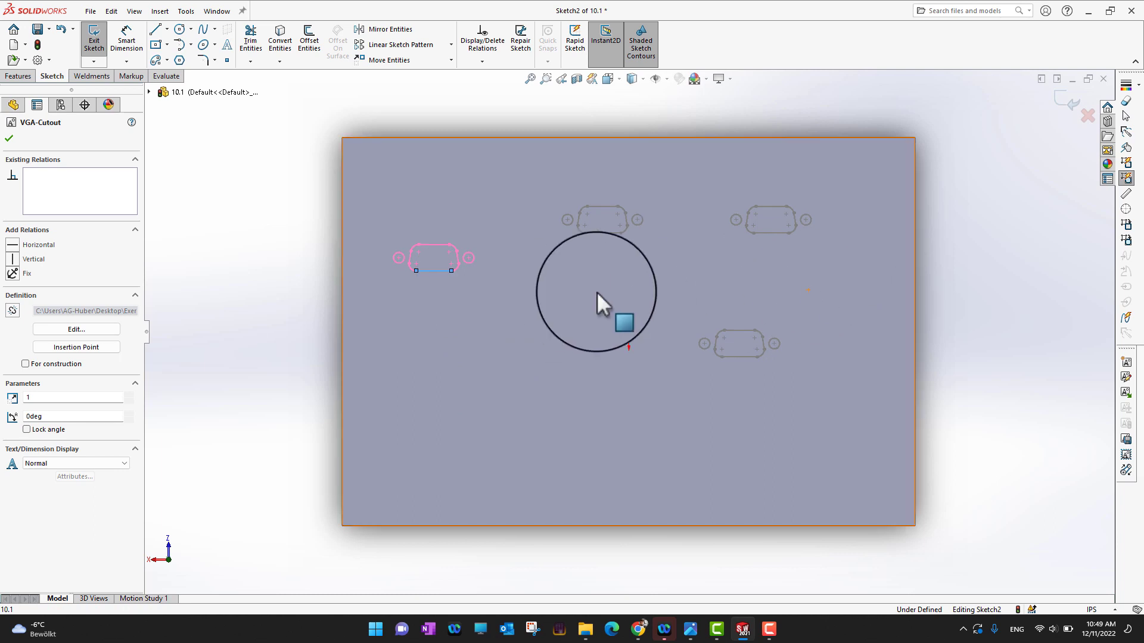
{"action": "left_click", "coordinate": [448, 273]}
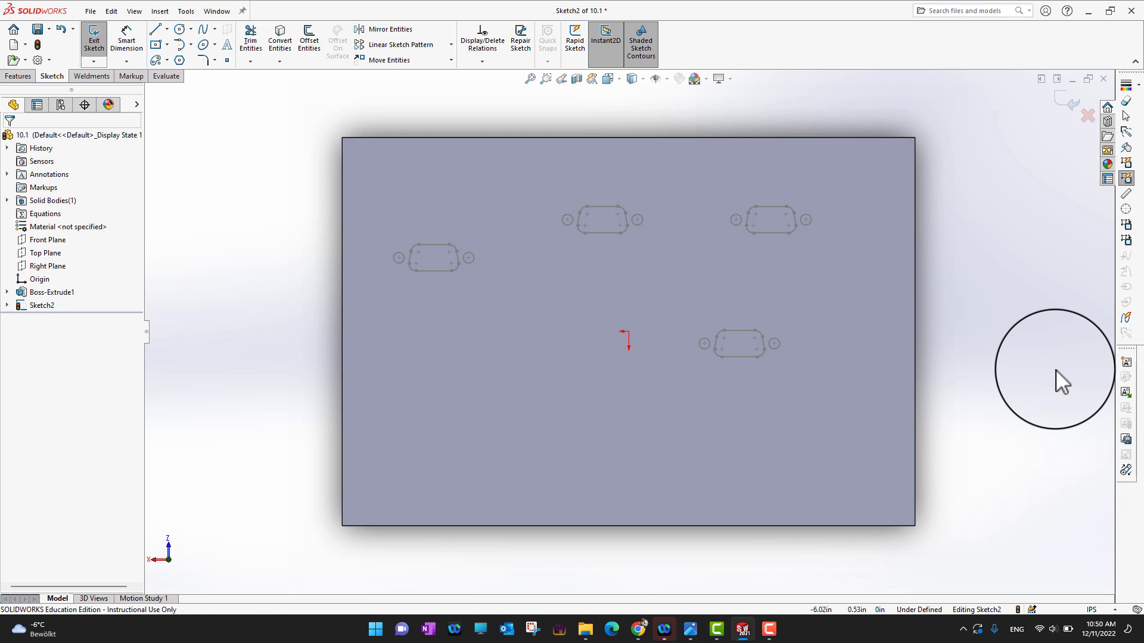
Step: Edit the leftmost VGA-Cutout block and sketch a circle of about 0.1 in radius at the centre of its cutout
{"action": "left_click", "coordinate": [440, 270]}
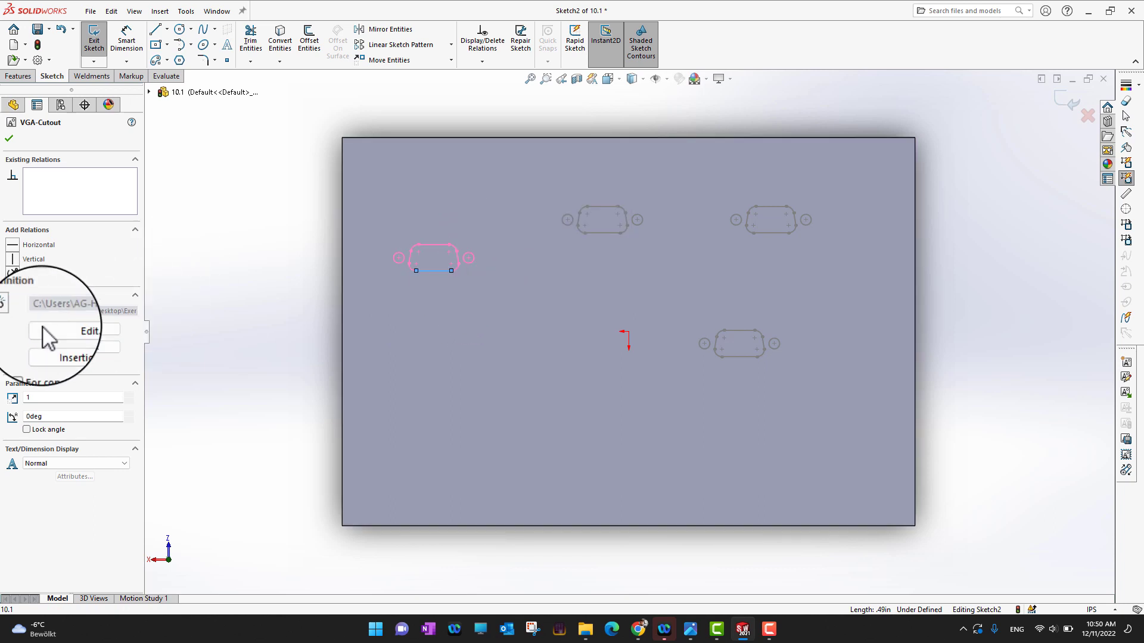
{"action": "left_click", "coordinate": [87, 331]}
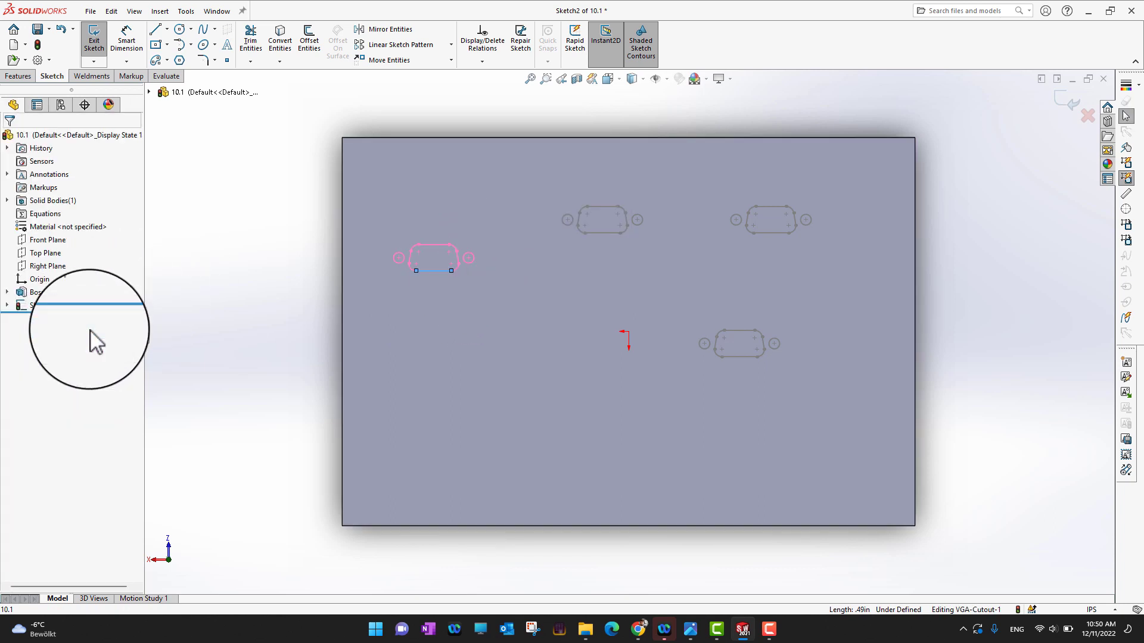
{"action": "left_click", "coordinate": [179, 29]}
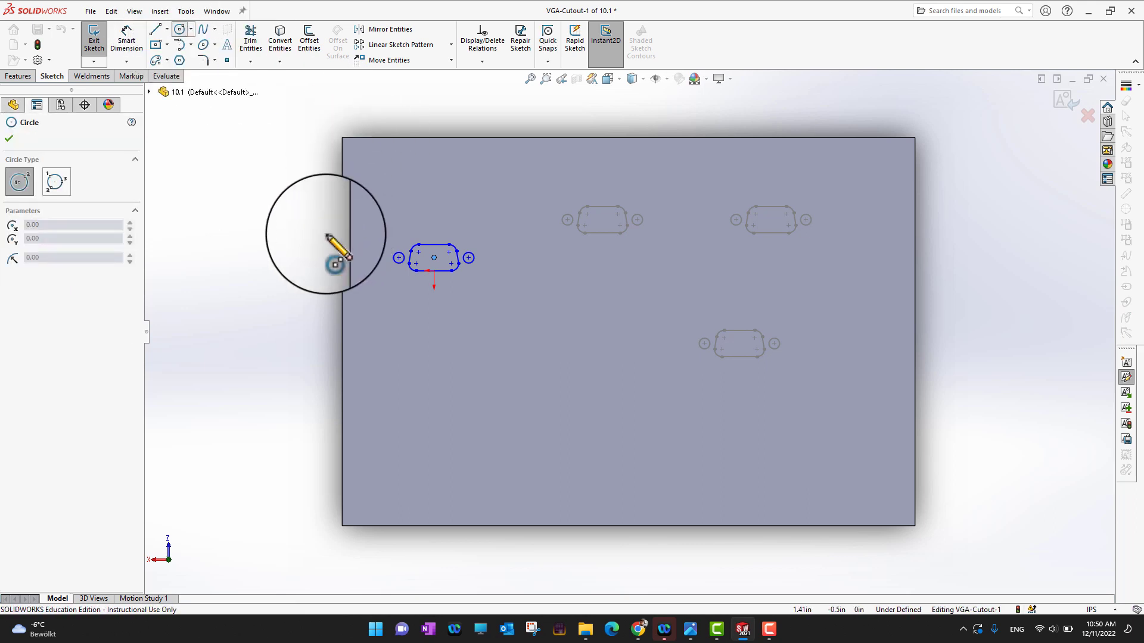
{"action": "scroll", "coordinate": [441, 294], "scroll_direction": "up", "scroll_amount": 1}
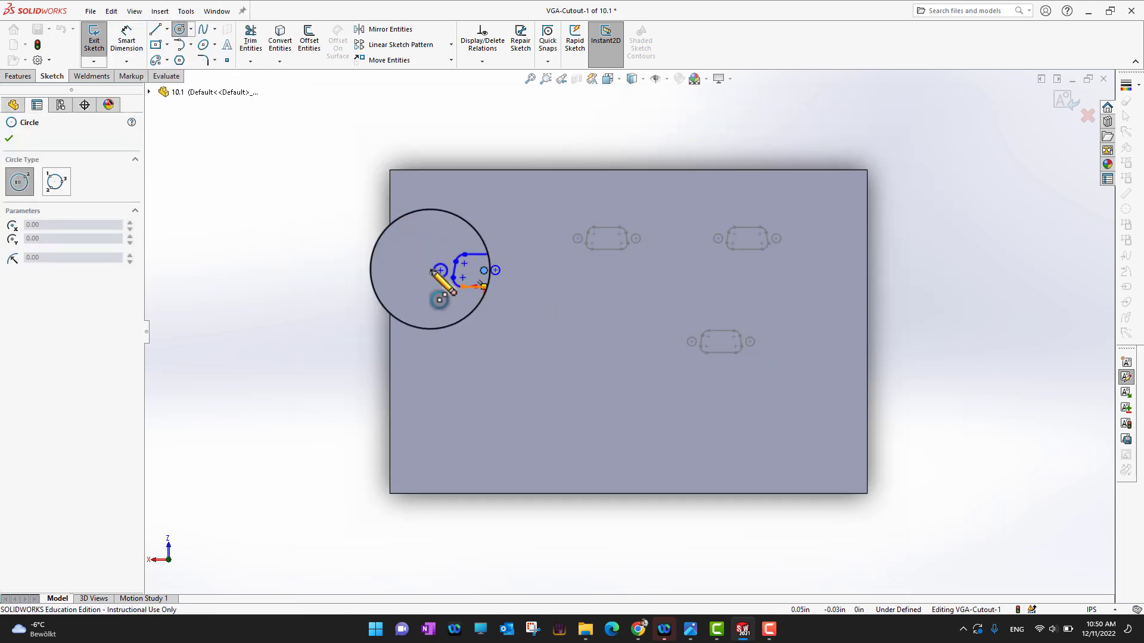
{"action": "scroll", "coordinate": [447, 299], "scroll_direction": "down", "scroll_amount": 5}
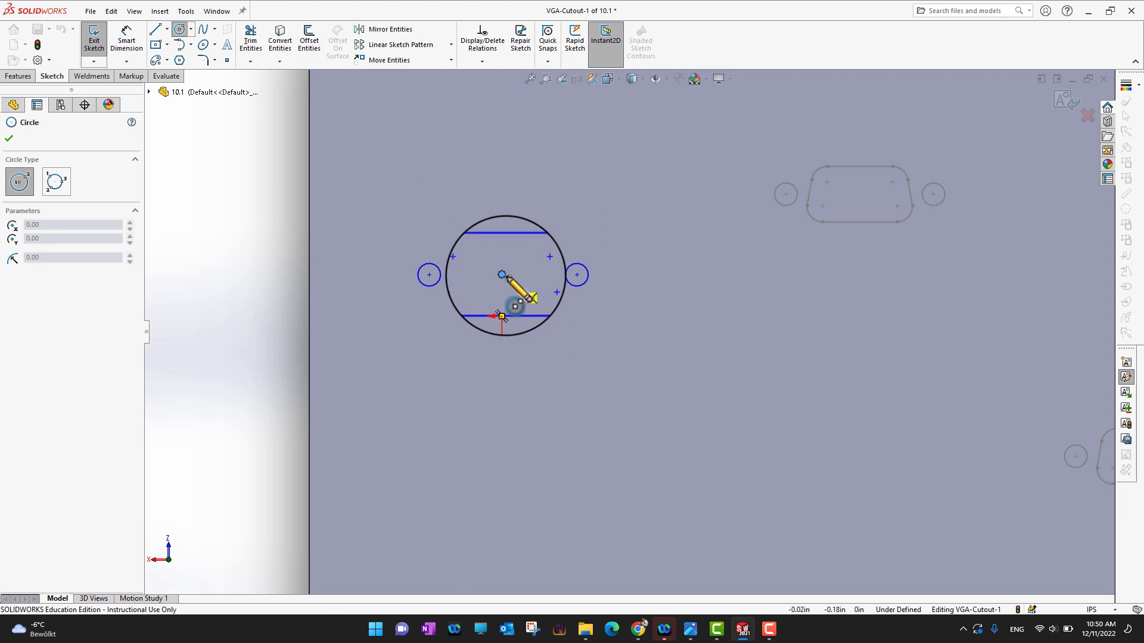
{"action": "scroll", "coordinate": [513, 279], "scroll_direction": "down", "scroll_amount": 1}
{"action": "left_click", "coordinate": [507, 277]}
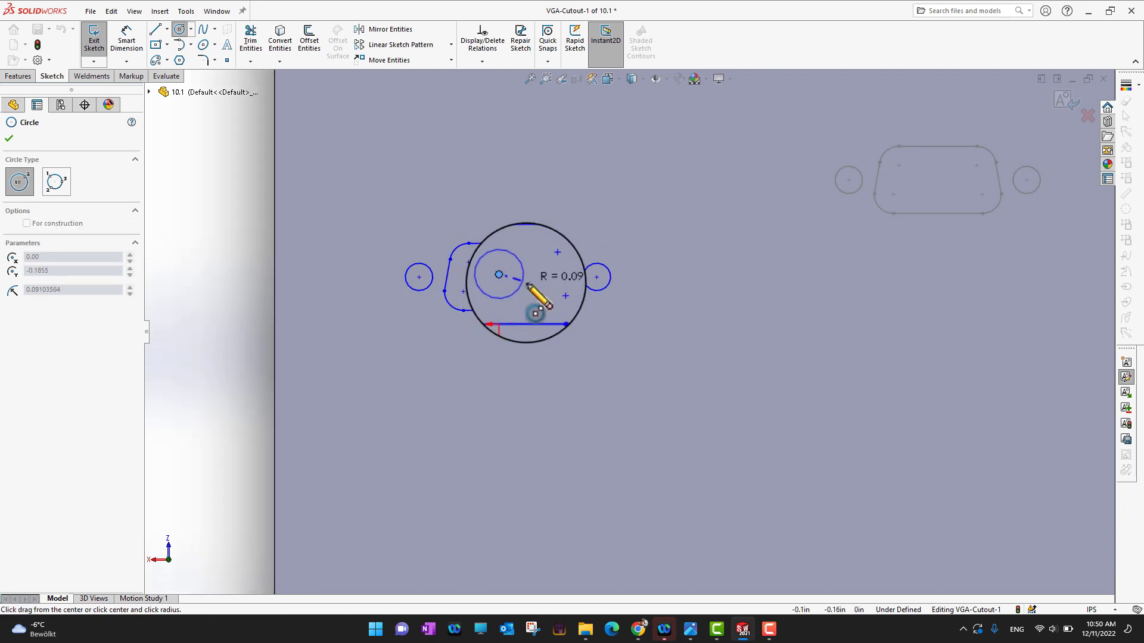
{"action": "left_click", "coordinate": [524, 283]}
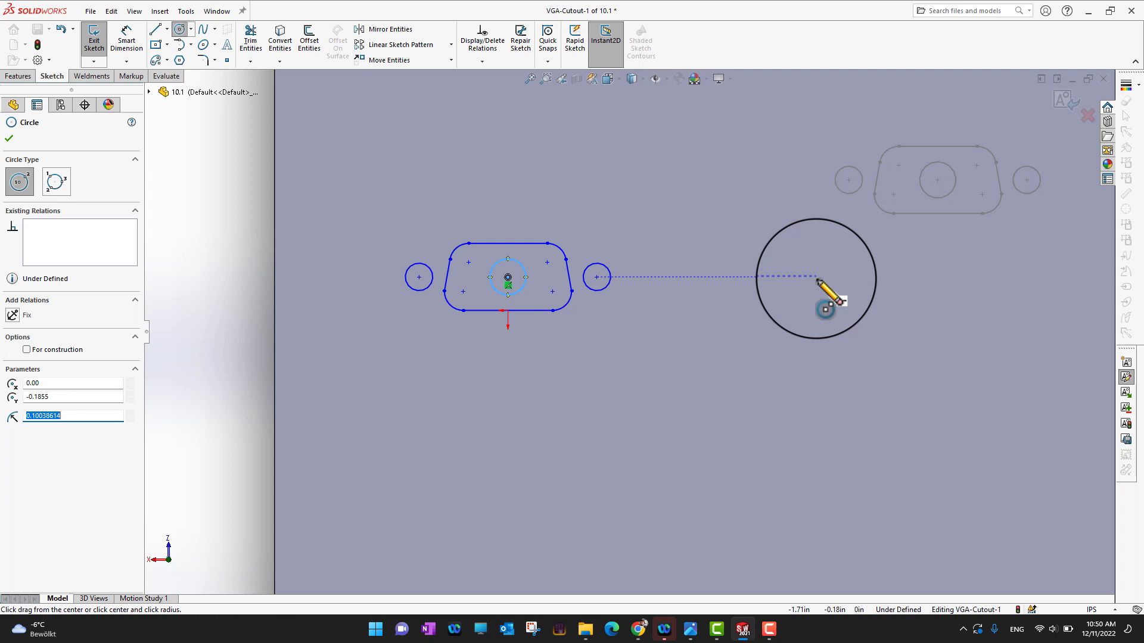
Step: Finish sketching the centre circle and exit editing of the VGA-Cutout block
{"action": "key", "text": "Escape"}
{"action": "scroll", "coordinate": [816, 278], "scroll_direction": "up", "scroll_amount": 5}
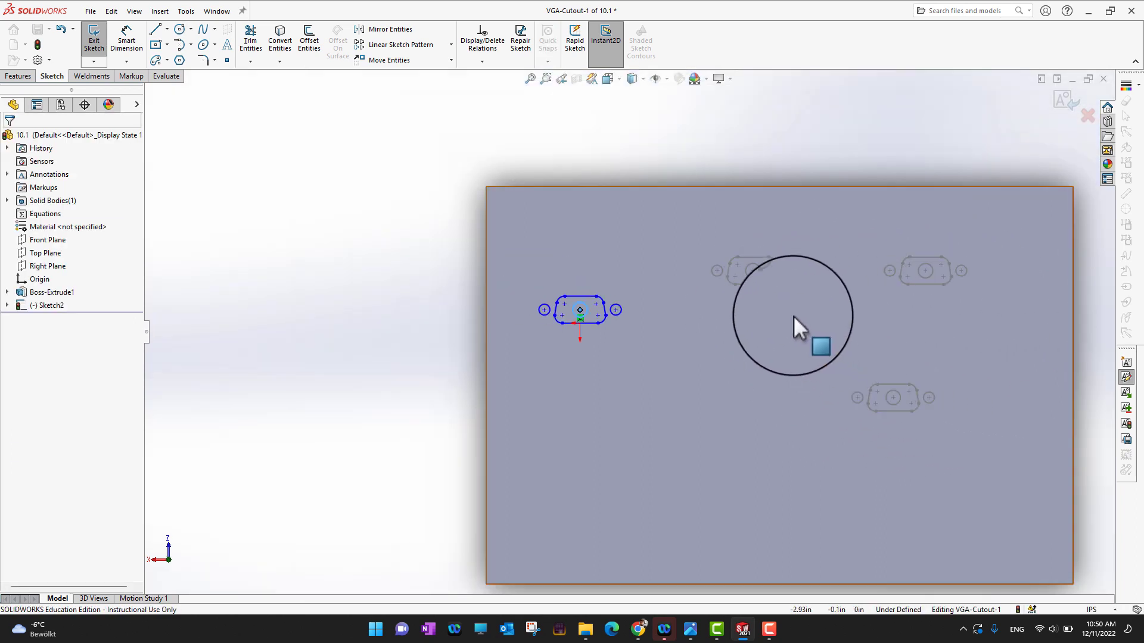
{"action": "scroll", "coordinate": [769, 304], "scroll_direction": "down", "scroll_amount": 2}
{"action": "scroll", "coordinate": [751, 286], "scroll_direction": "down", "scroll_amount": 2}
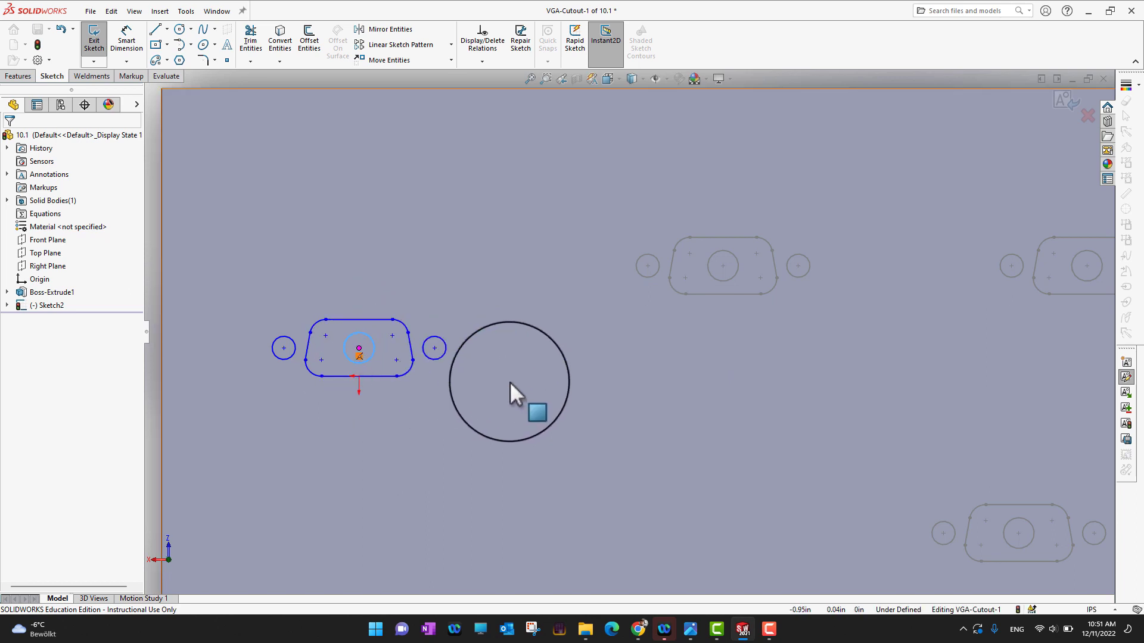
{"action": "scroll", "coordinate": [510, 381], "scroll_direction": "up", "scroll_amount": 3}
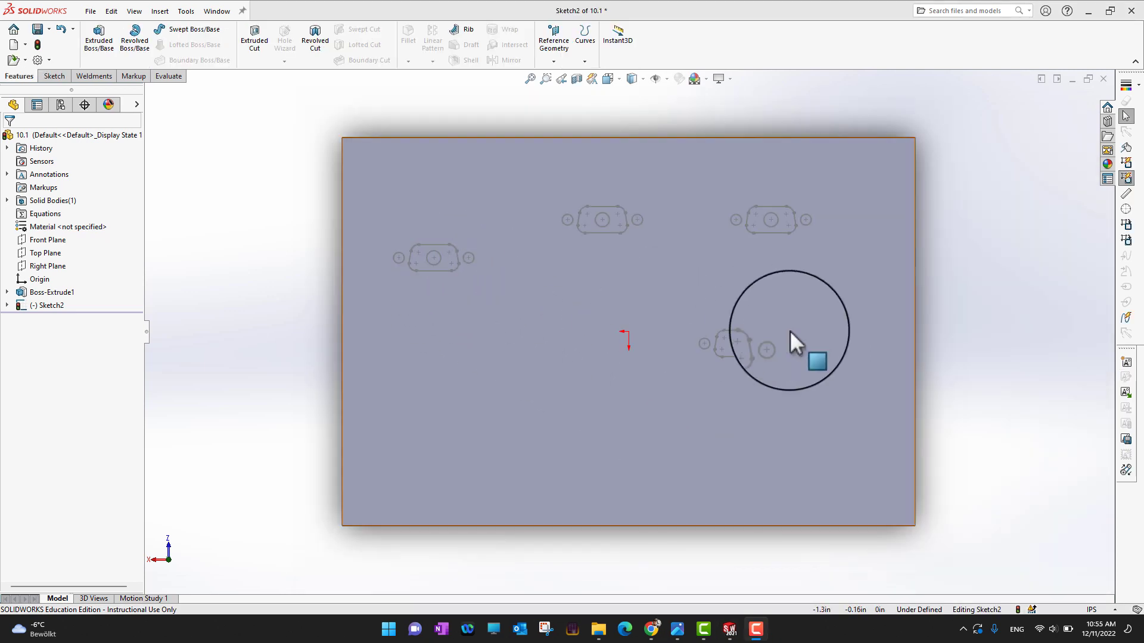
Step: Explode the lower VGA-Cutout block into separate sketch entities
{"action": "left_click", "coordinate": [728, 356]}
{"action": "right_click", "coordinate": [728, 356]}
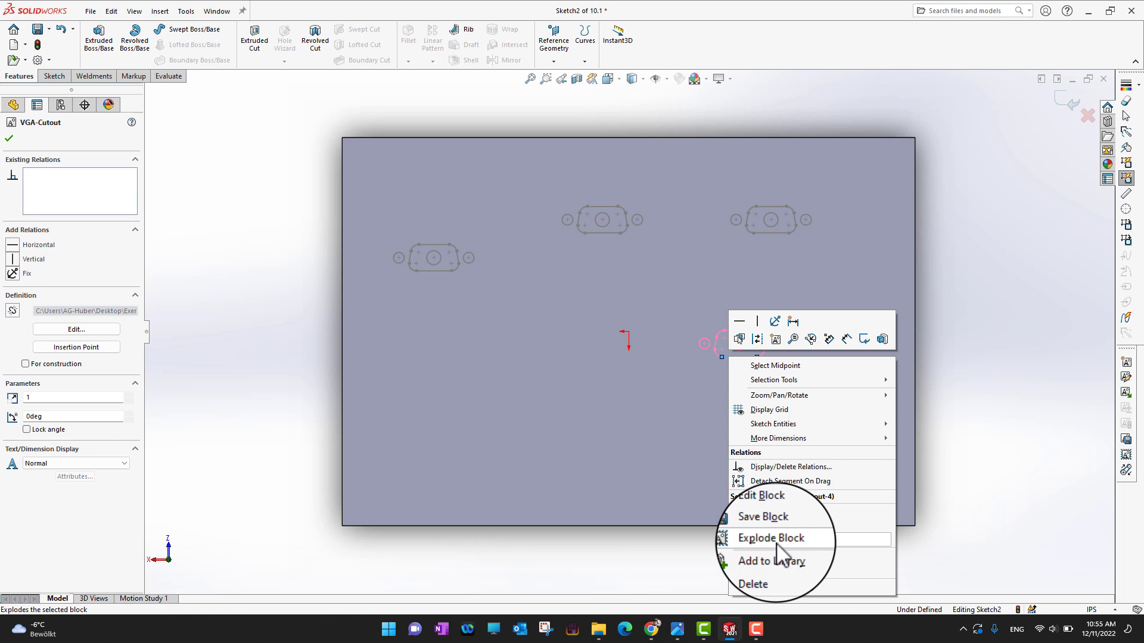
{"action": "left_click", "coordinate": [774, 541]}
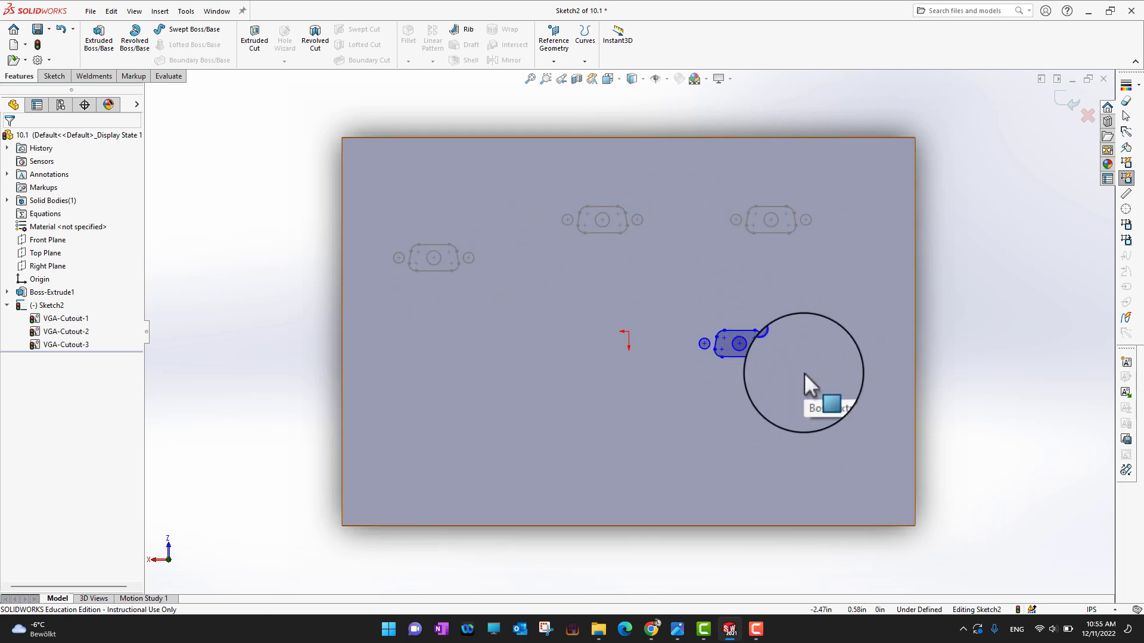
Step: Dimension the small circle on the right of the exploded cutout with a diameter of 0.3 in
{"action": "scroll", "coordinate": [742, 357], "scroll_direction": "up", "scroll_amount": 1}
{"action": "scroll", "coordinate": [742, 358], "scroll_direction": "down", "scroll_amount": 7}
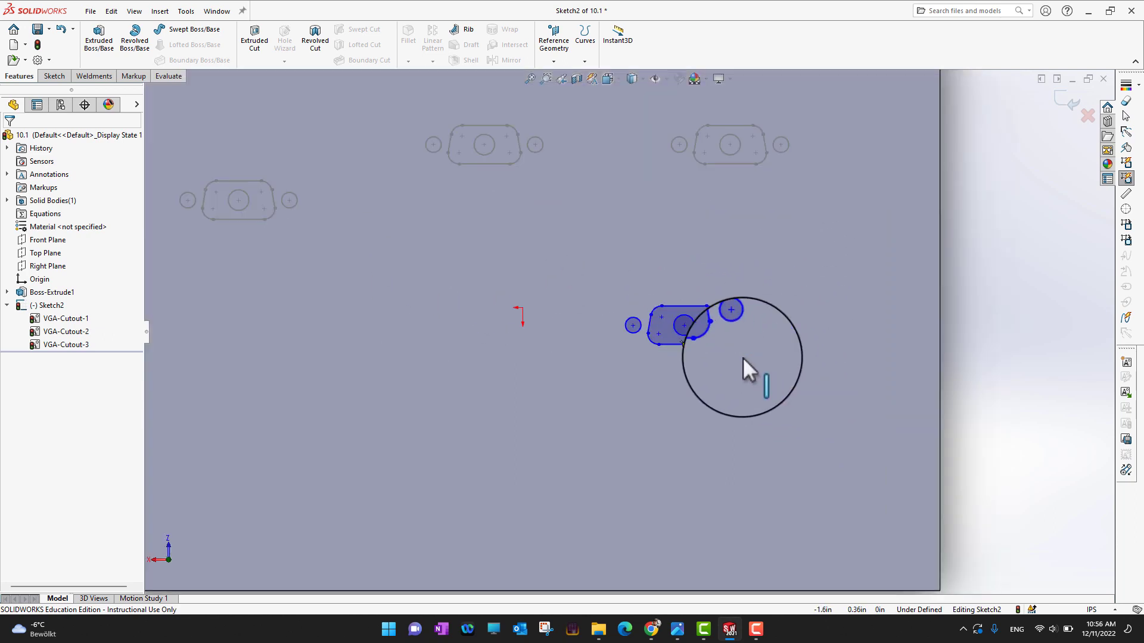
{"action": "scroll", "coordinate": [615, 305], "scroll_direction": "down", "scroll_amount": 1}
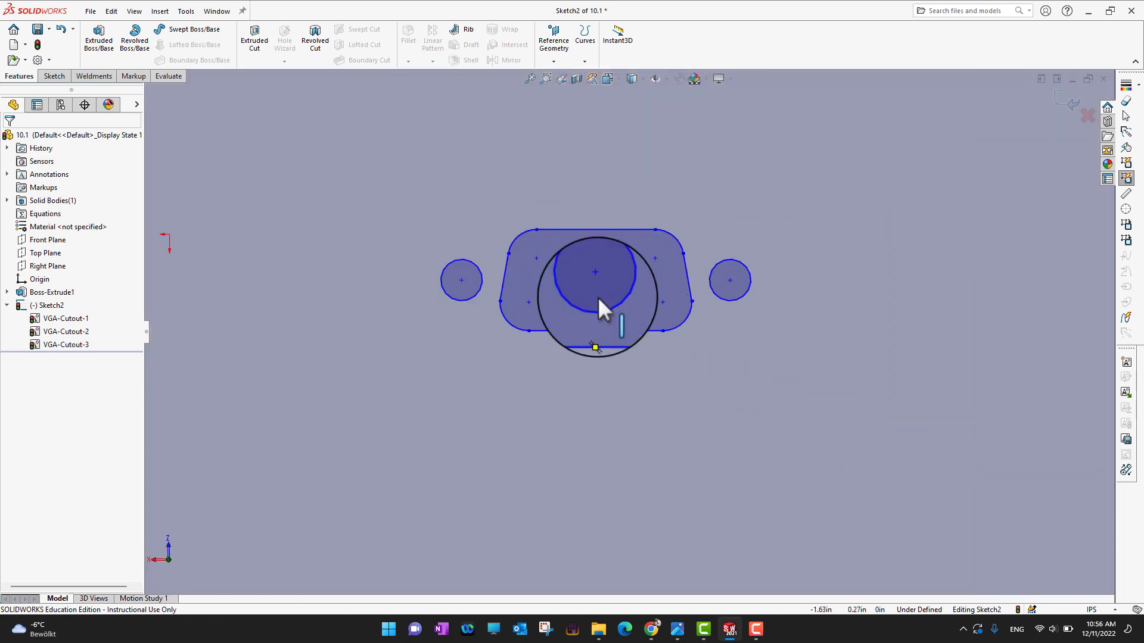
{"action": "left_click", "coordinate": [54, 75]}
{"action": "left_click", "coordinate": [126, 43]}
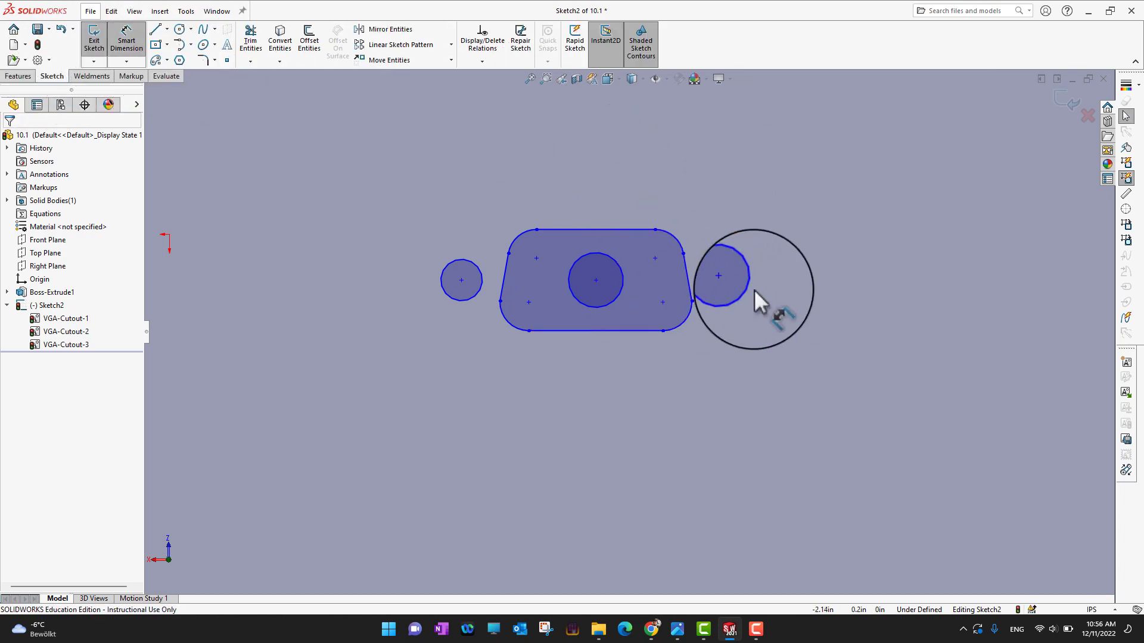
{"action": "left_click", "coordinate": [749, 287]}
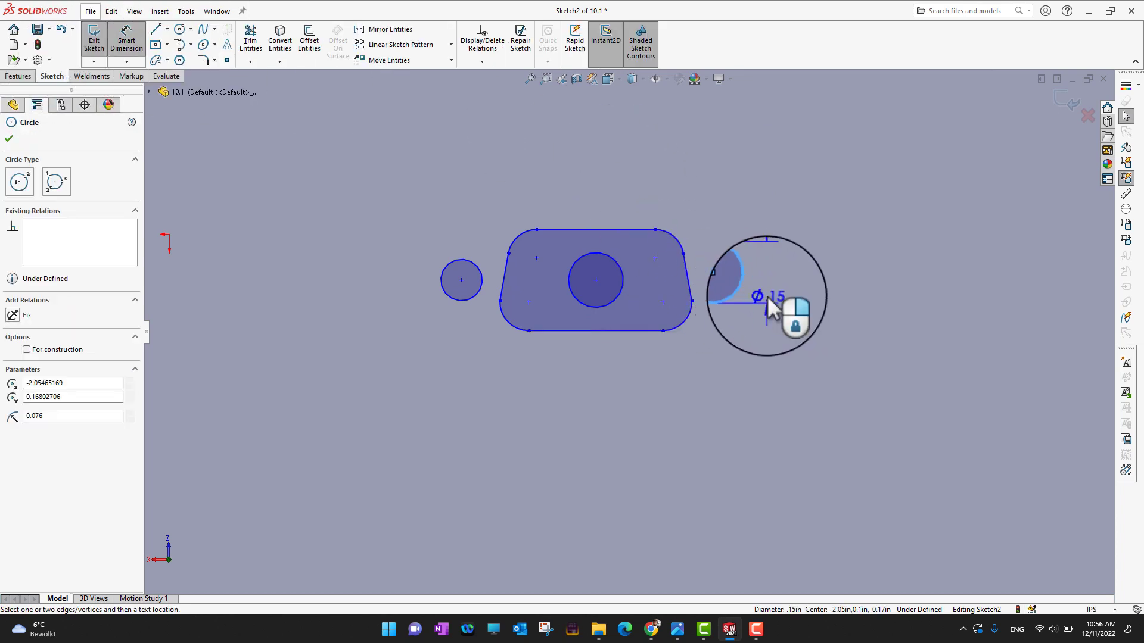
{"action": "left_click", "coordinate": [931, 395]}
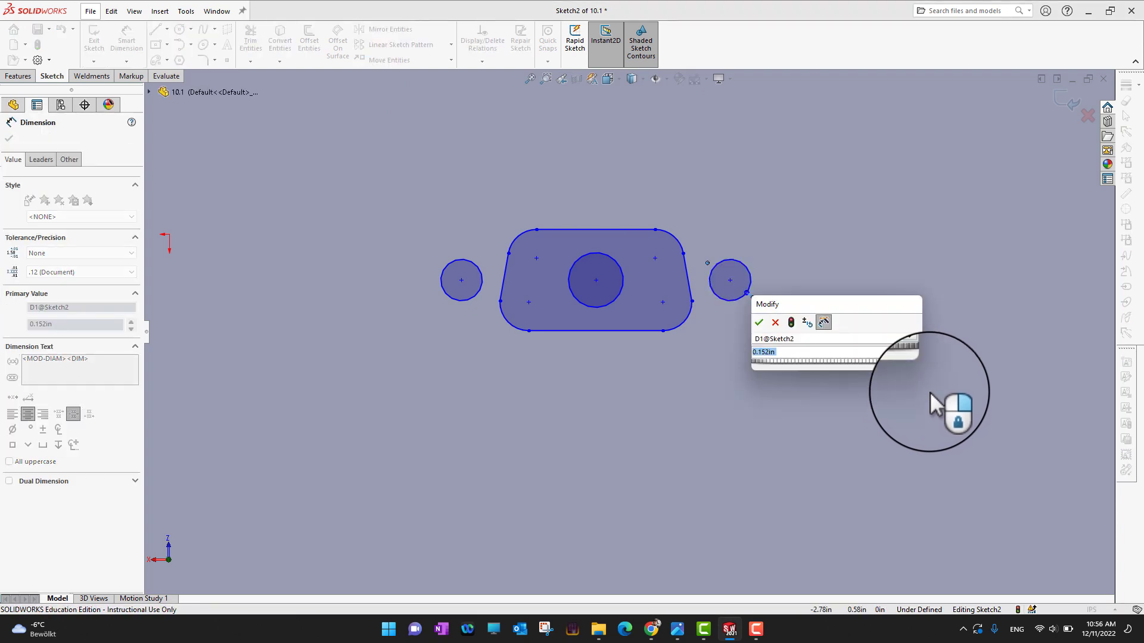
{"action": "type", "text": "0.3"}
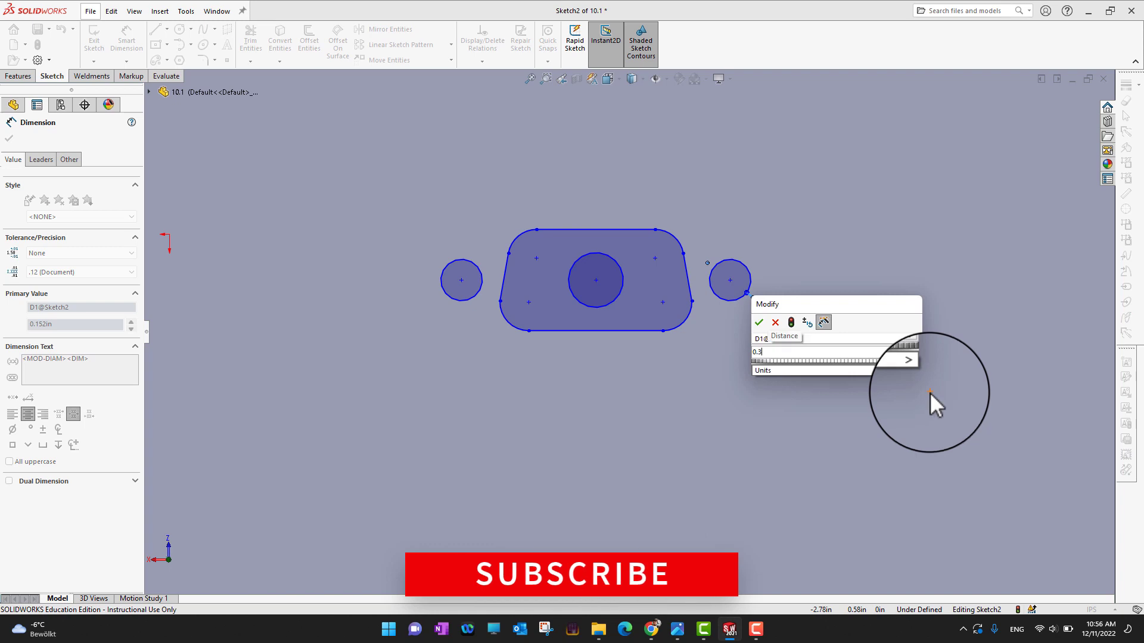
{"action": "left_click", "coordinate": [758, 322]}
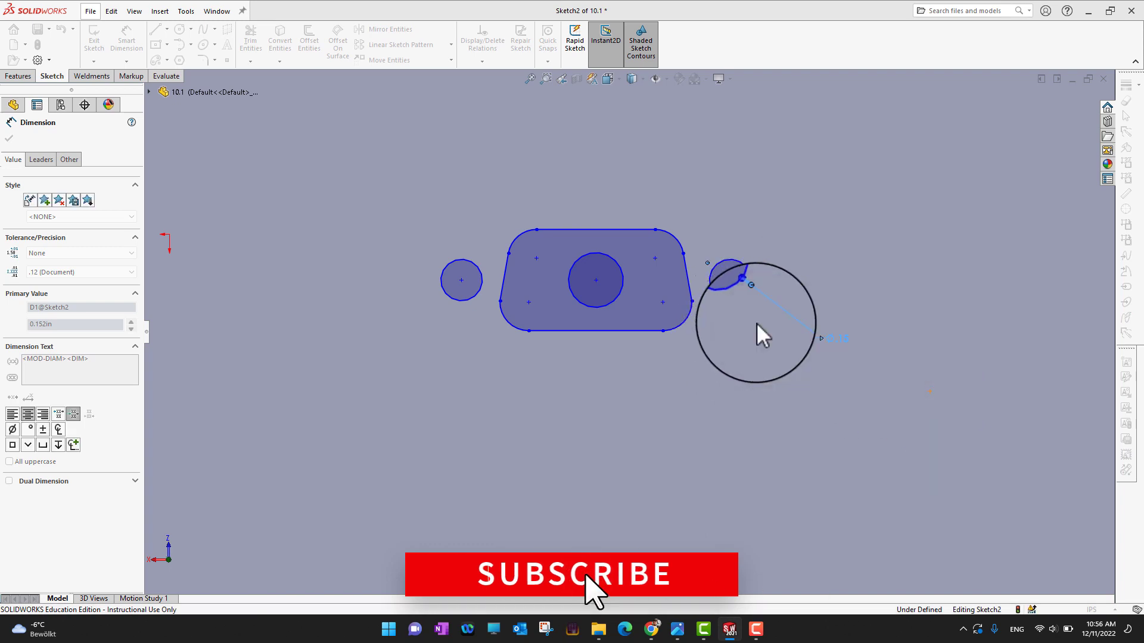
Step: Set the diameter of the exploded cutout's right-hand circle to 0.2 in
{"action": "scroll", "coordinate": [769, 355], "scroll_direction": "up", "scroll_amount": 6}
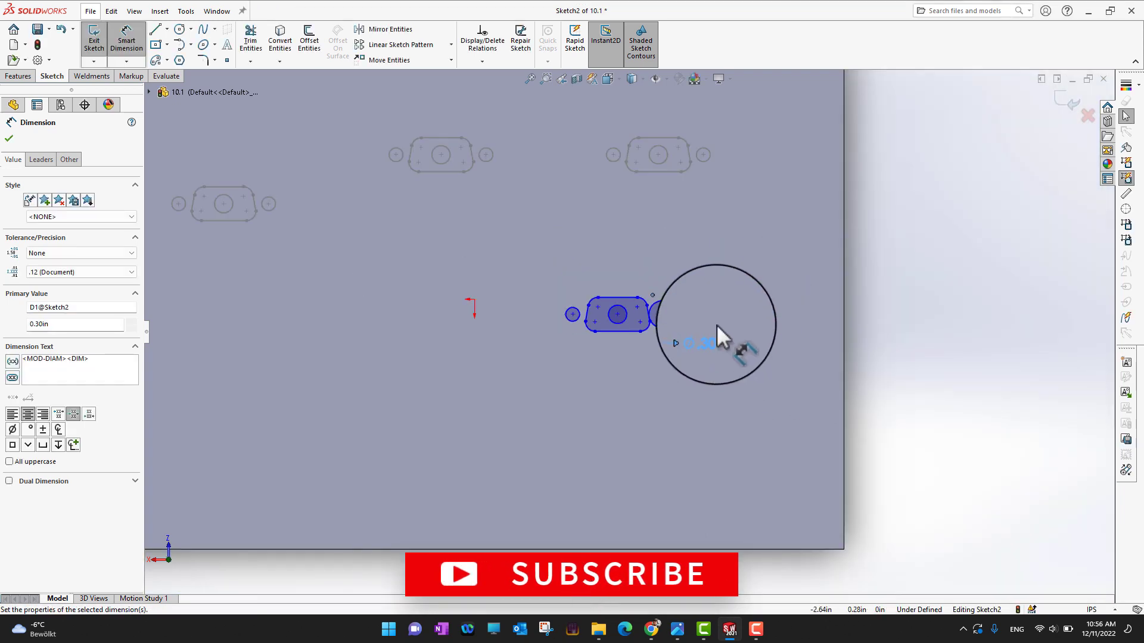
{"action": "scroll", "coordinate": [708, 334], "scroll_direction": "up", "scroll_amount": 3}
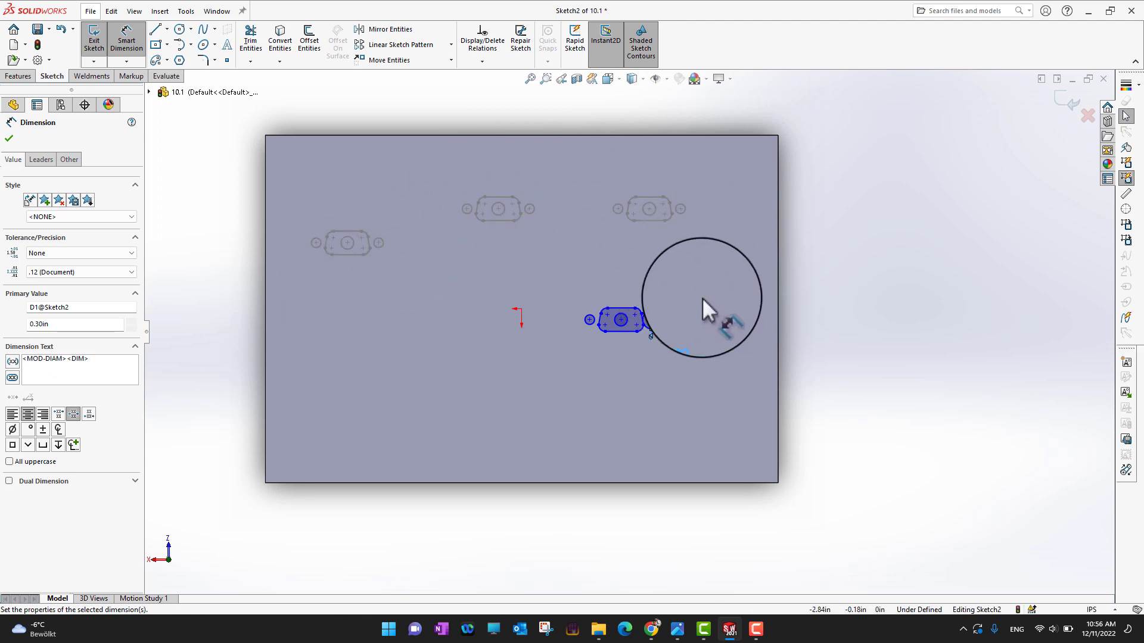
{"action": "scroll", "coordinate": [702, 298], "scroll_direction": "down", "scroll_amount": 3}
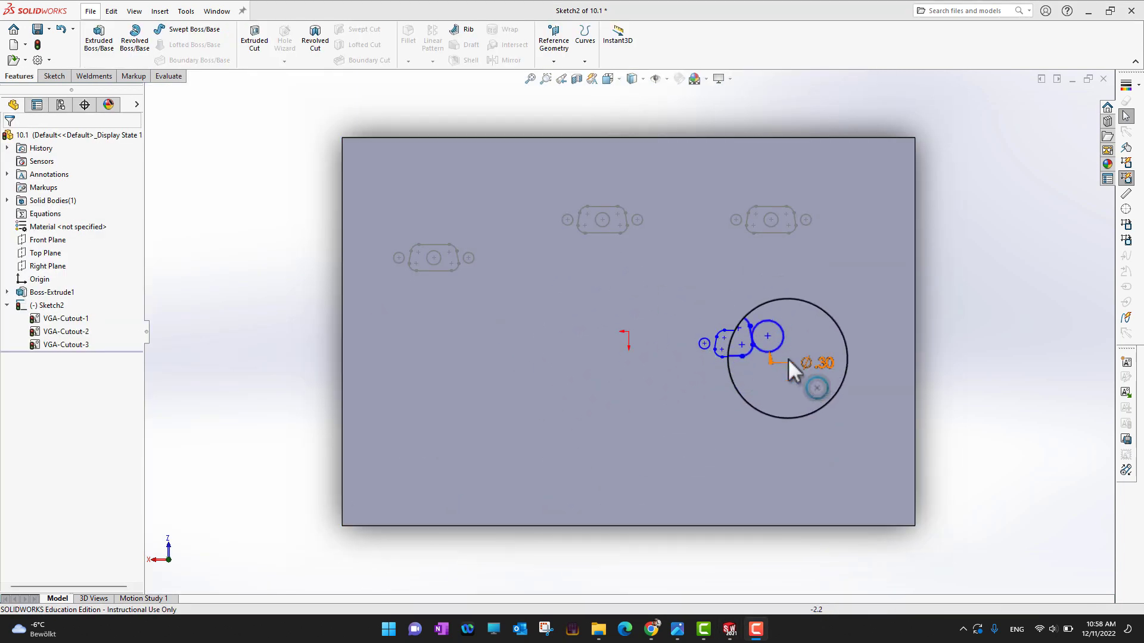
{"action": "double_click", "coordinate": [813, 359]}
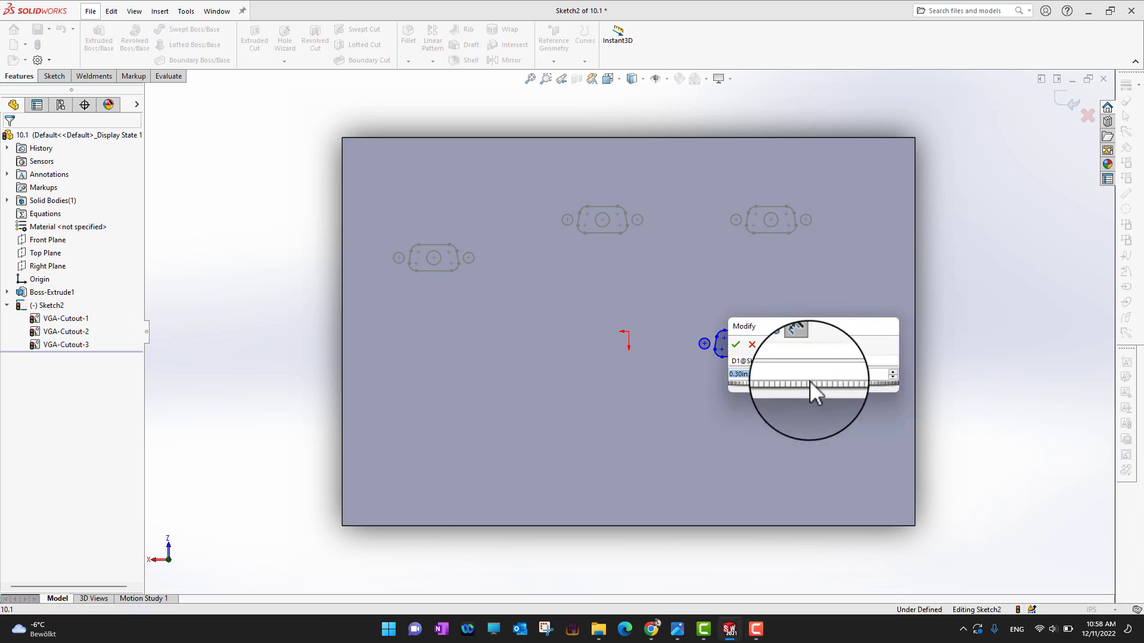
{"action": "type", "text": "0.2"}
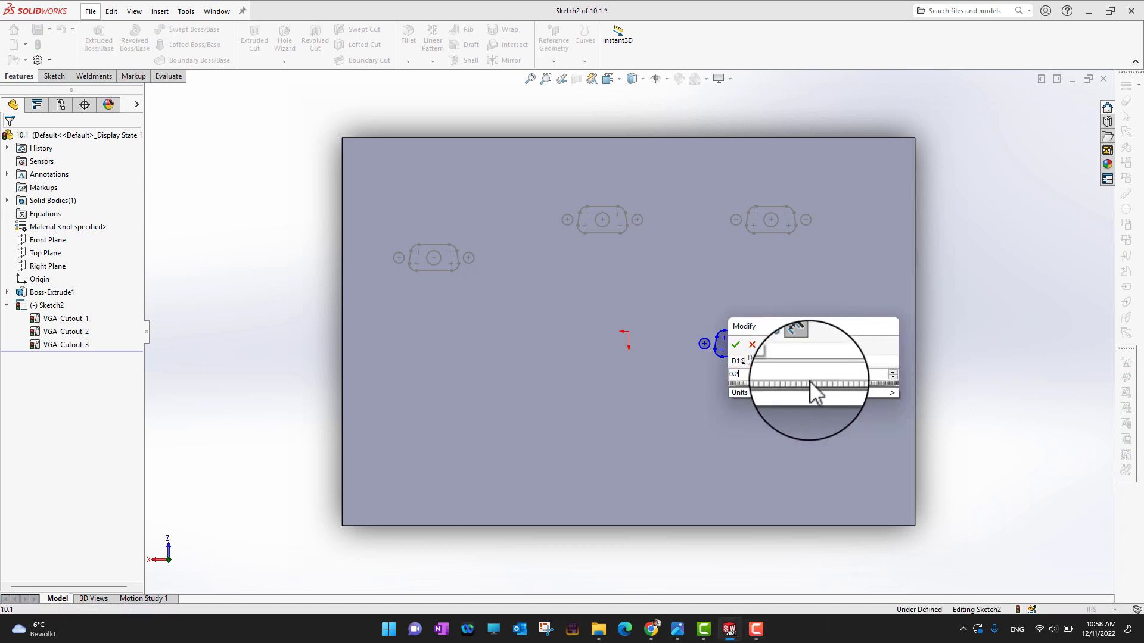
{"action": "left_click", "coordinate": [738, 359]}
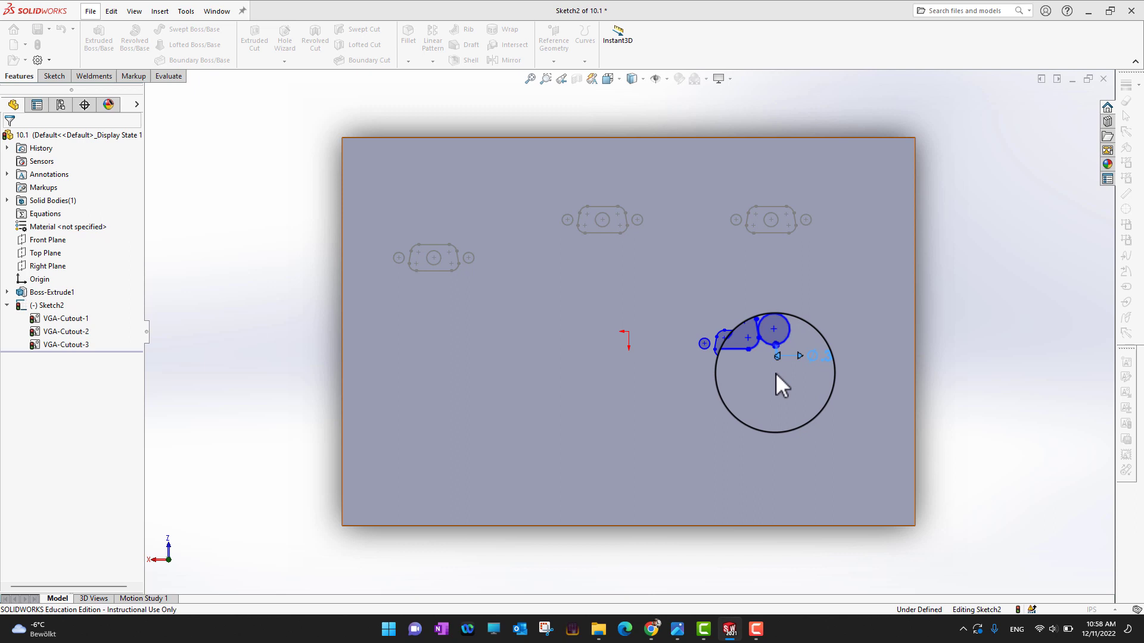
{"action": "left_click", "coordinate": [803, 388]}
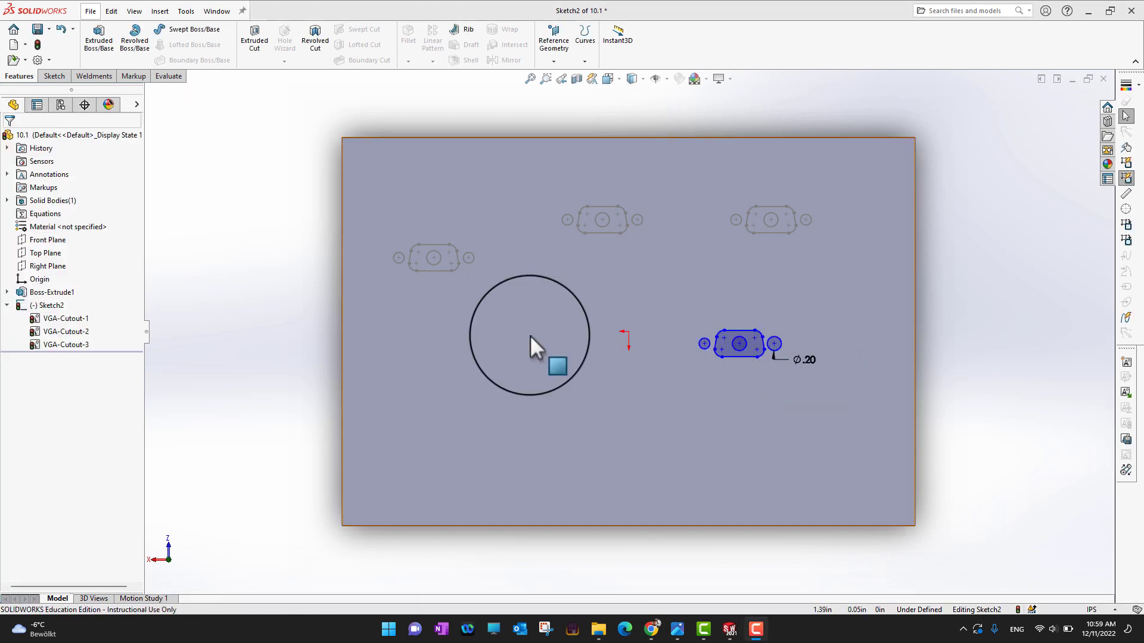
Step: Edit the leftmost VGA-Cutout block, delete the circle at its centre, and exit block editing
{"action": "scroll", "coordinate": [426, 285], "scroll_direction": "down", "scroll_amount": 3}
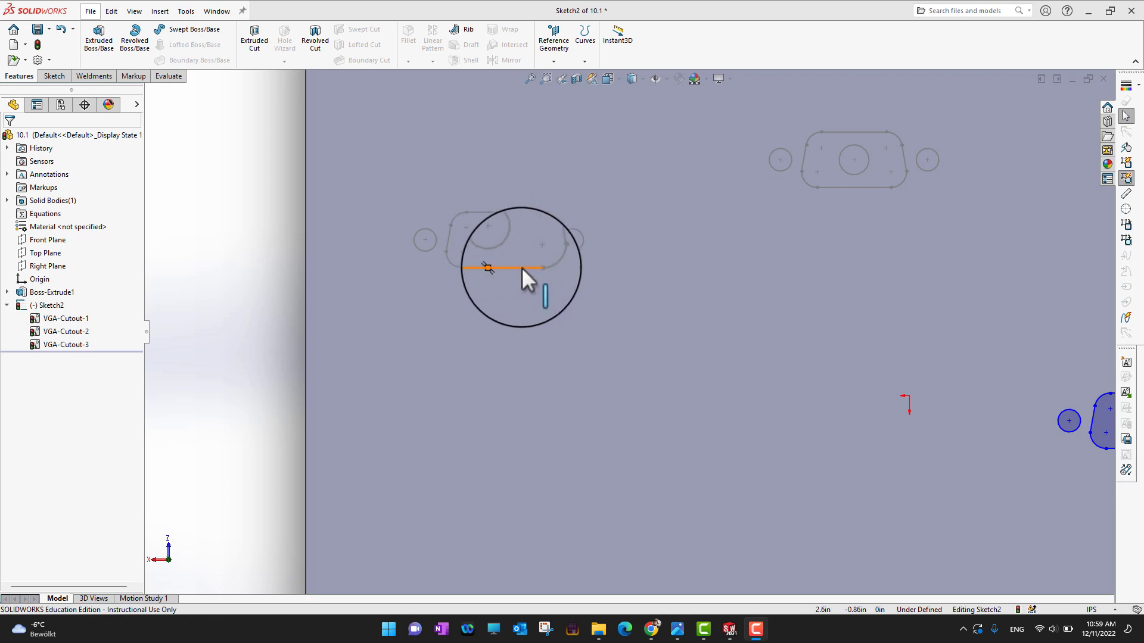
{"action": "right_click", "coordinate": [522, 268]}
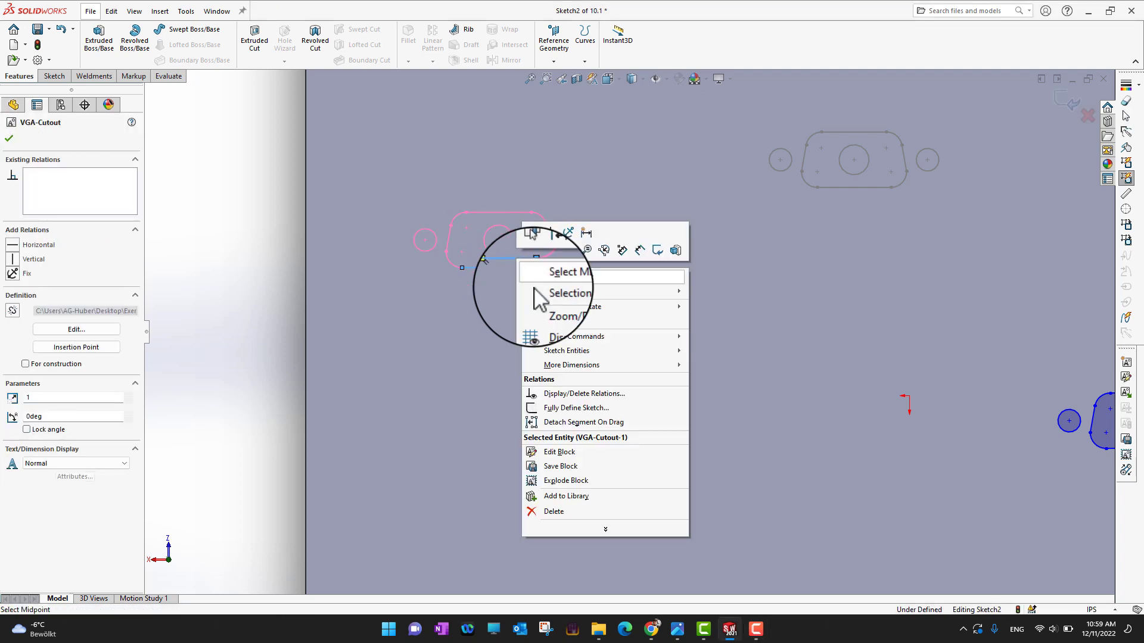
{"action": "left_click", "coordinate": [61, 330]}
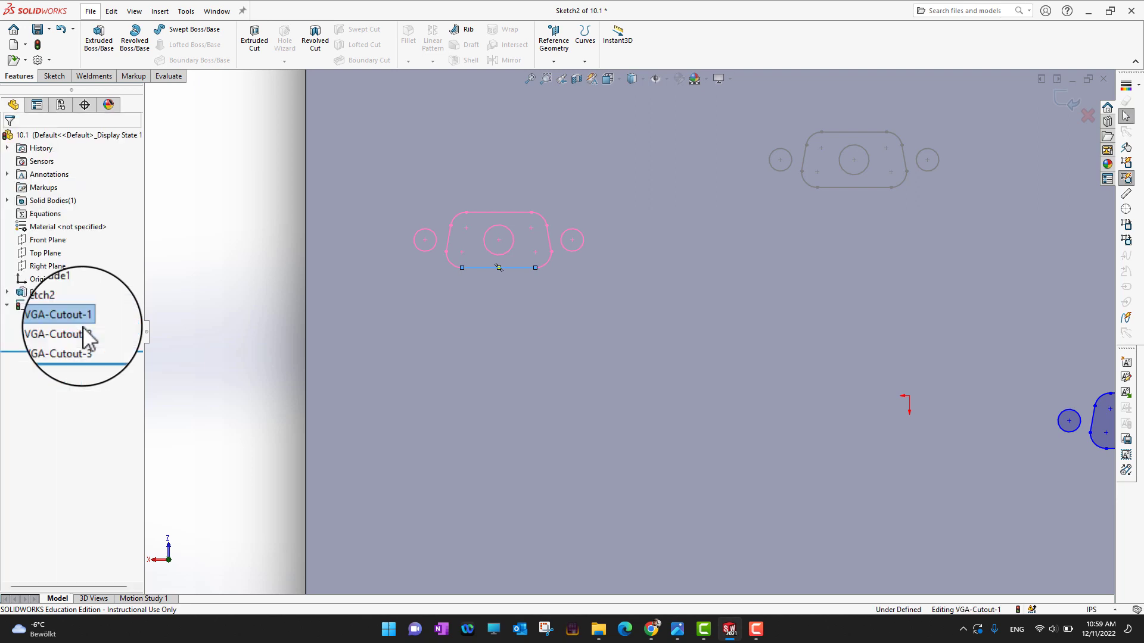
{"action": "left_click", "coordinate": [504, 226]}
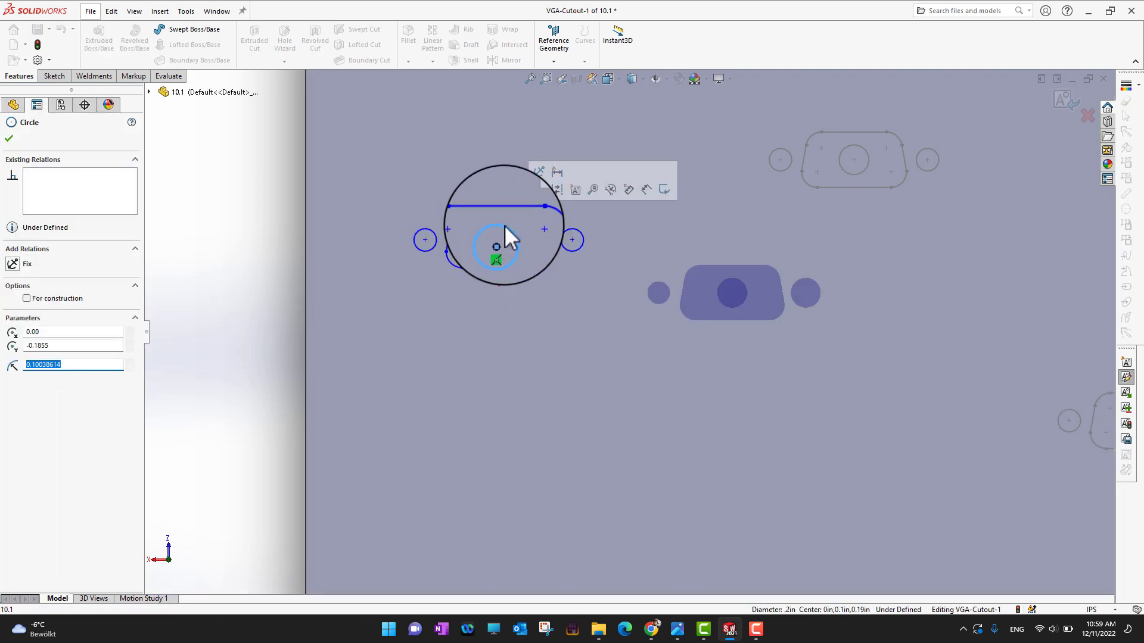
{"action": "key", "text": "Escape"}
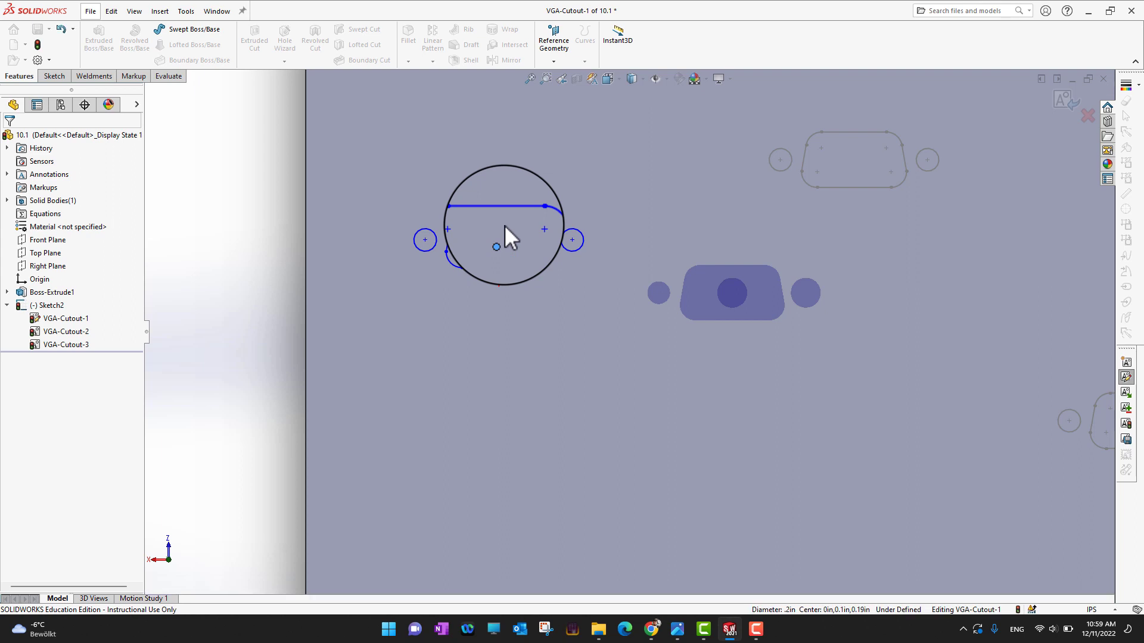
{"action": "scroll", "coordinate": [668, 322], "scroll_direction": "up", "scroll_amount": 4}
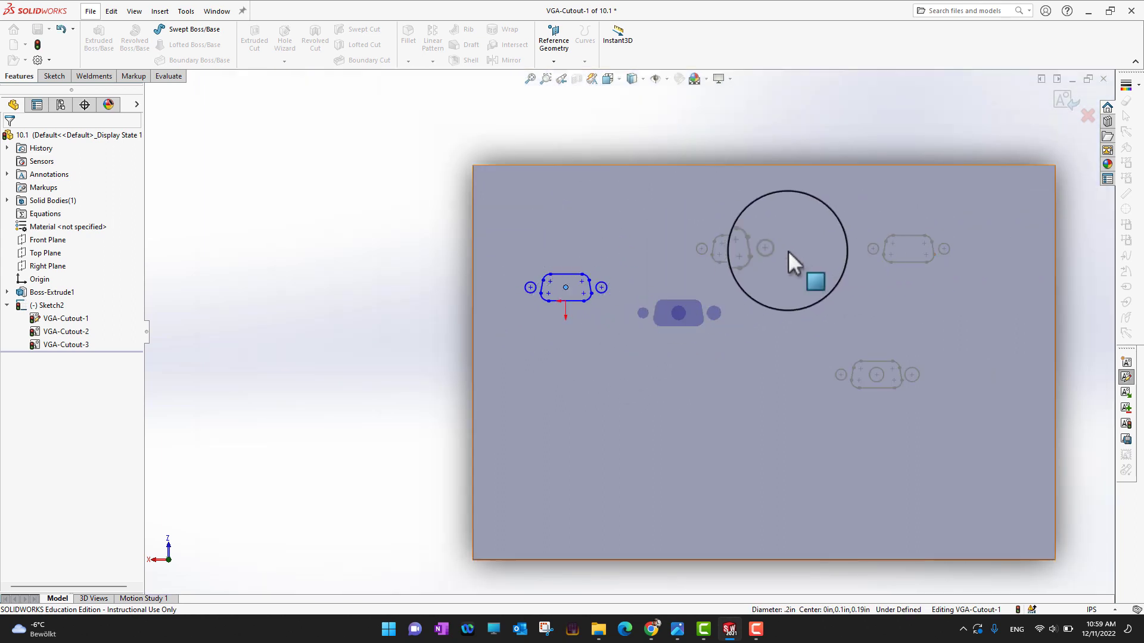
{"action": "left_click", "coordinate": [1065, 101]}
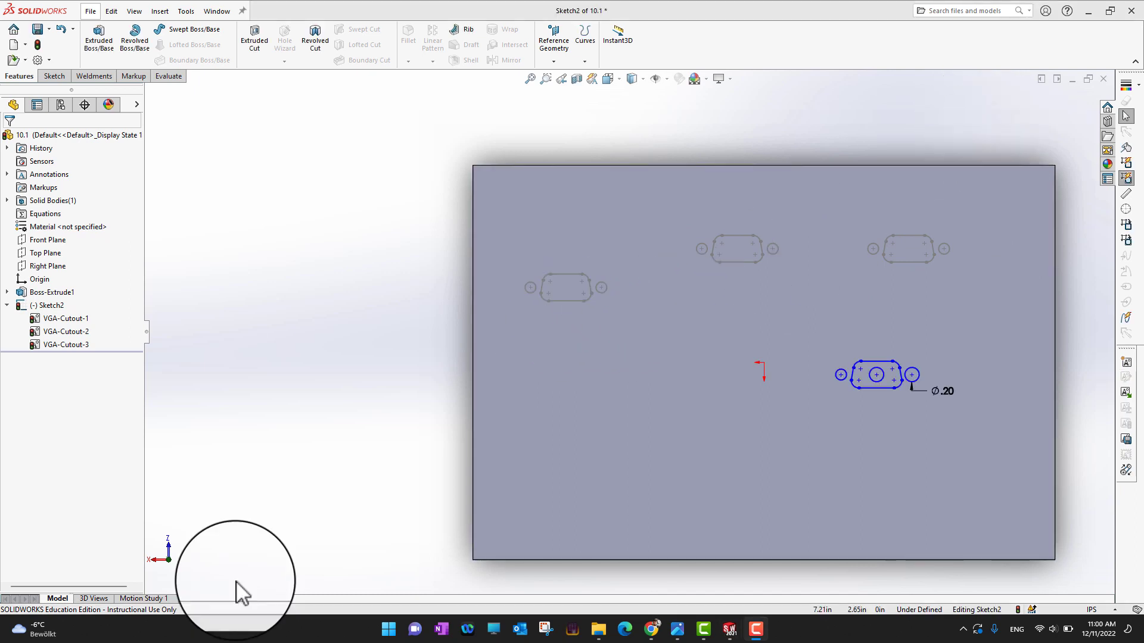
Step: Exit the sketch and cut-extrude all its cutout profiles Through All the plate, keeping all bodies
{"action": "left_click", "coordinate": [1068, 331]}
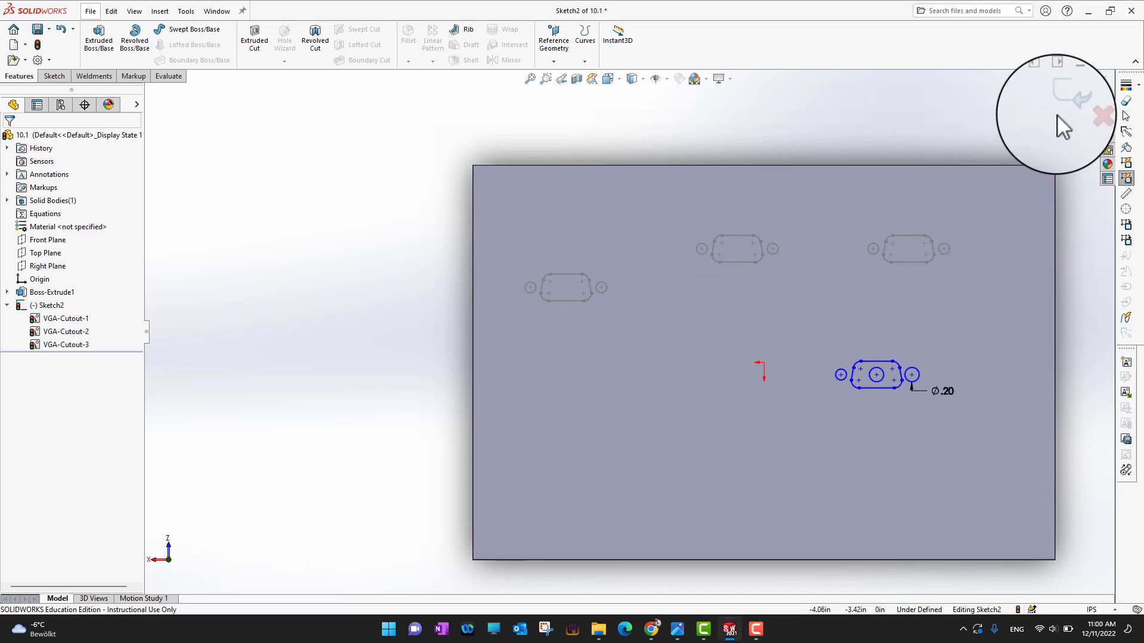
{"action": "left_click", "coordinate": [1065, 100]}
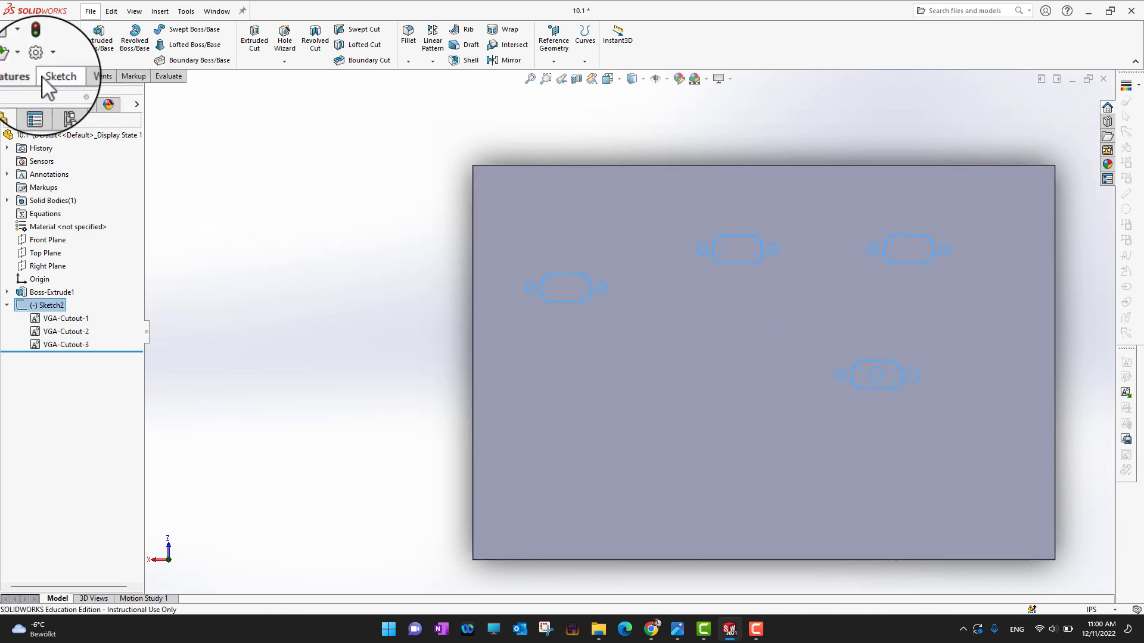
{"action": "left_click", "coordinate": [258, 47]}
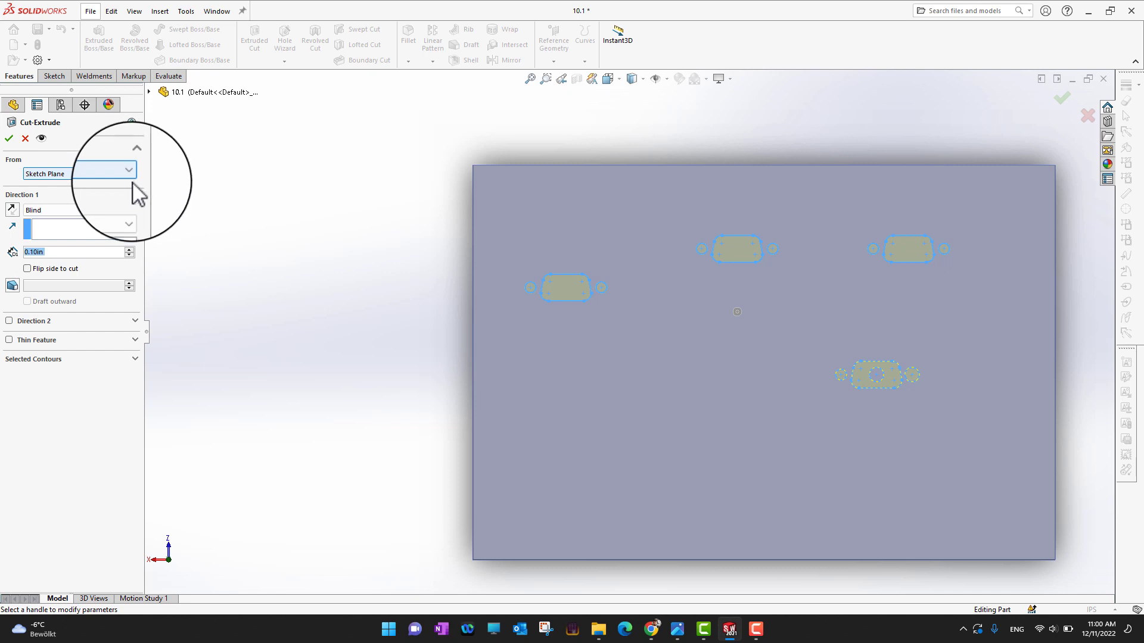
{"action": "left_click", "coordinate": [126, 213]}
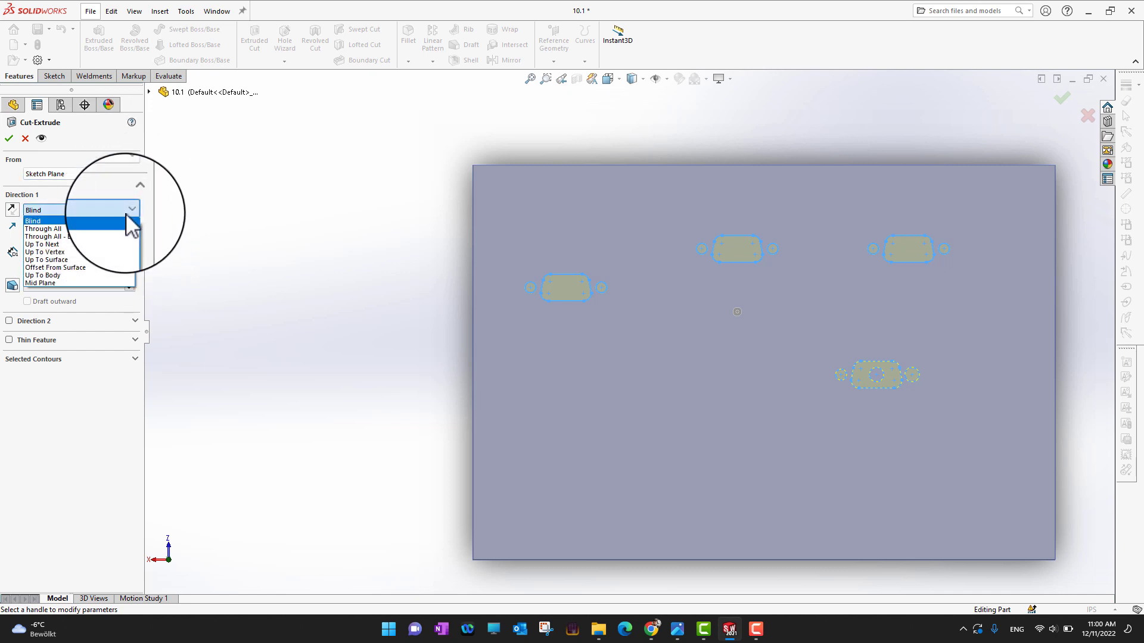
{"action": "left_click", "coordinate": [122, 223]}
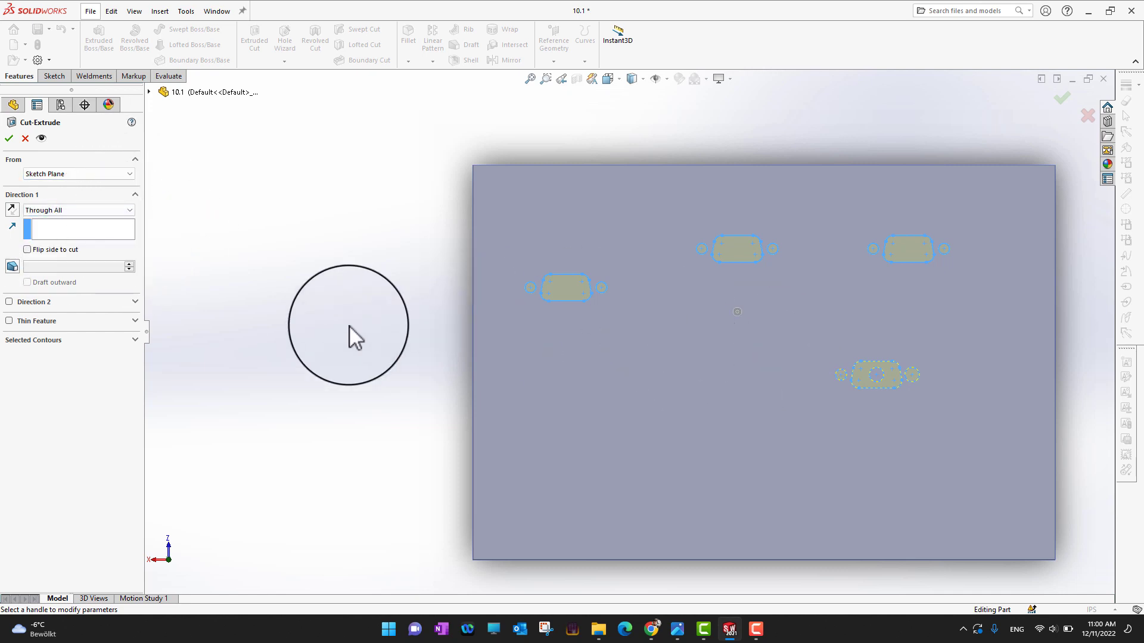
{"action": "middle_click_drag", "start_coordinate": [349, 325], "coordinate": [369, 381]}
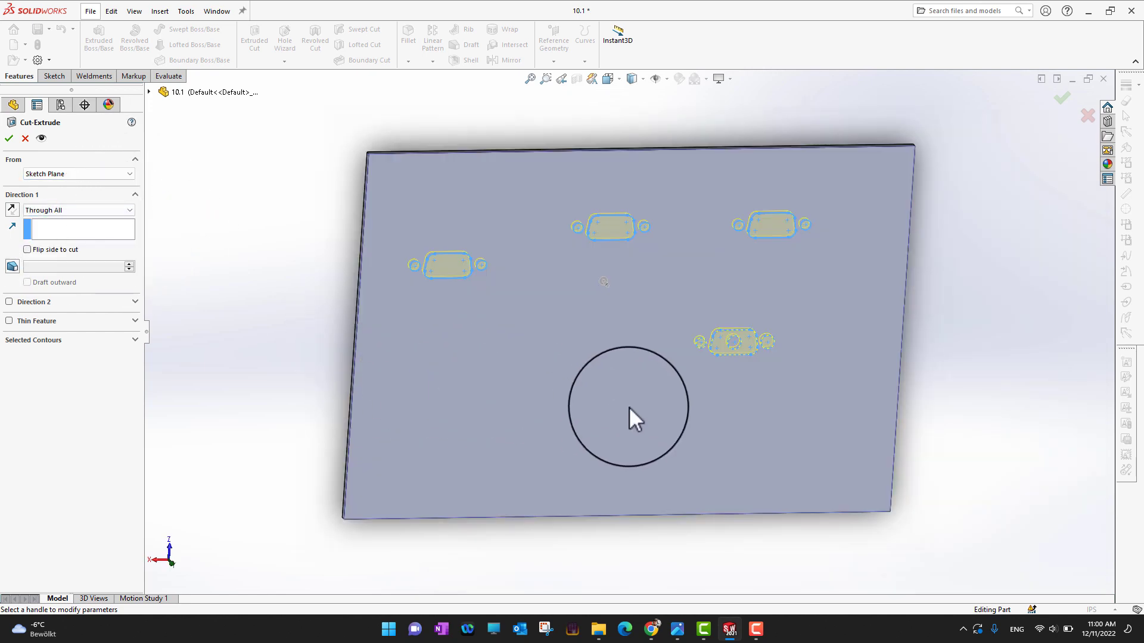
{"action": "left_click", "coordinate": [10, 138]}
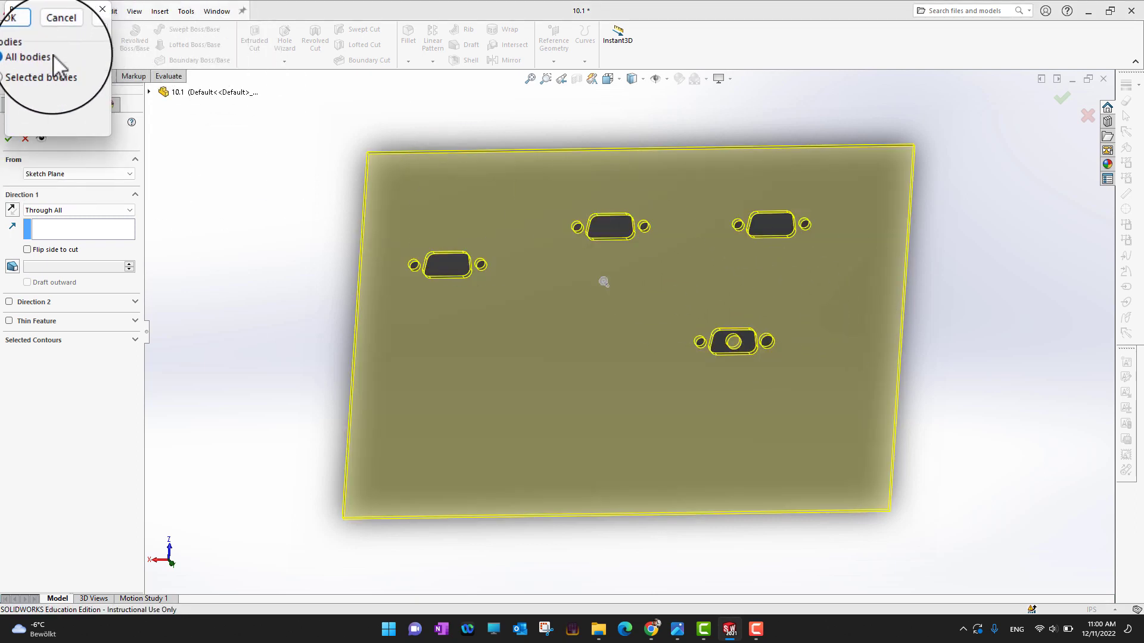
{"action": "left_click", "coordinate": [24, 31]}
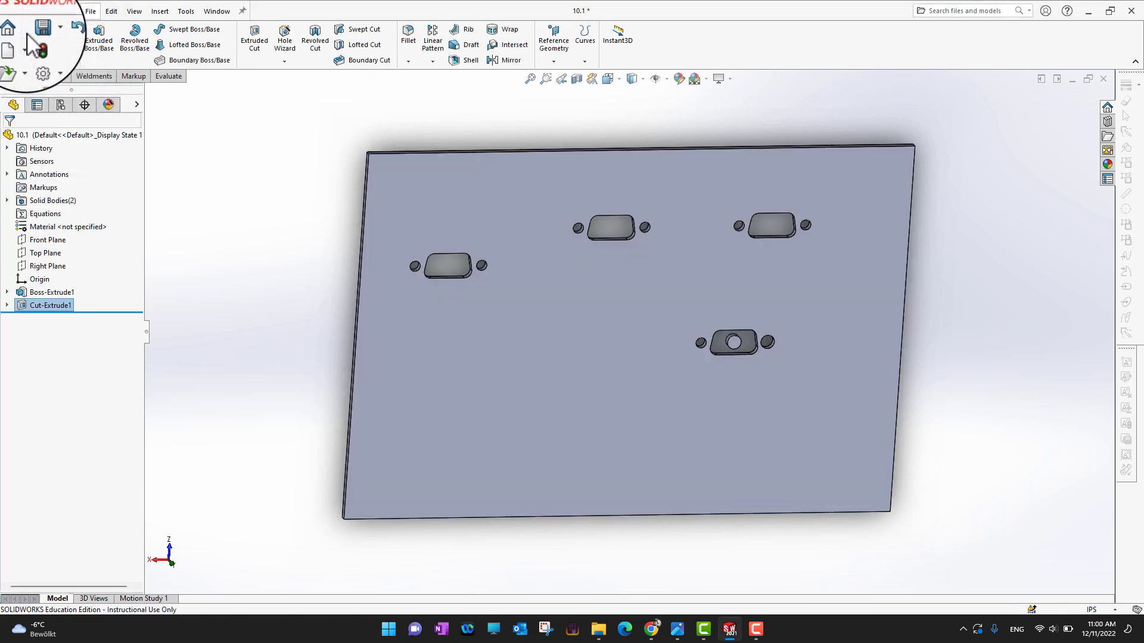
Step: Examine the finished cutouts from the front and the back of the plate
{"action": "middle_click_drag", "start_coordinate": [1070, 395], "coordinate": [1057, 310]}
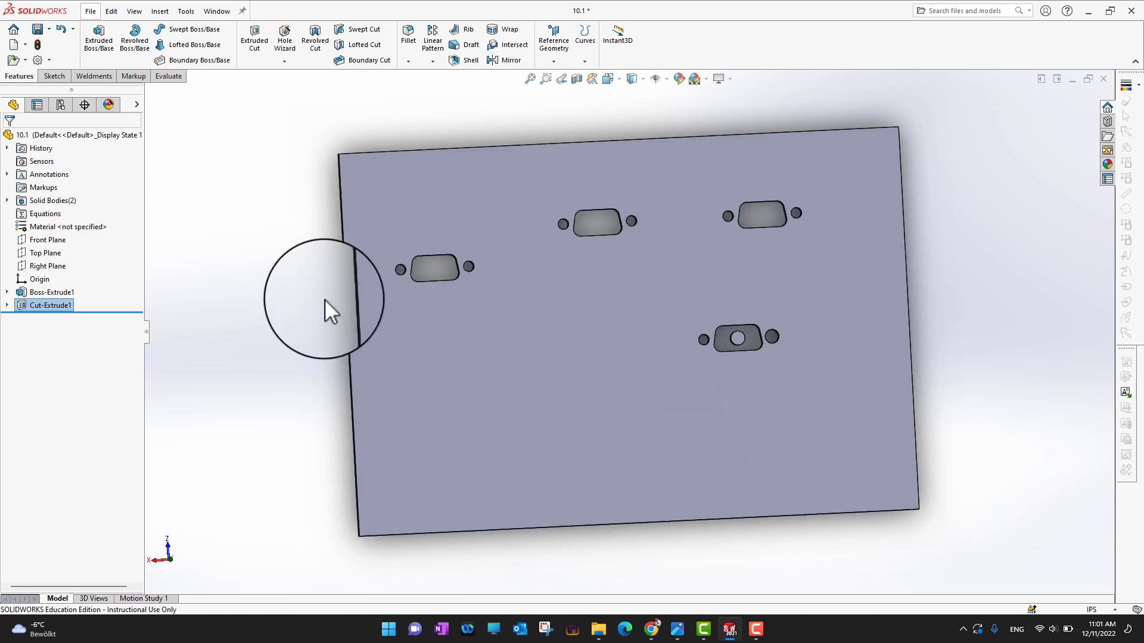
{"action": "middle_click_drag", "start_coordinate": [327, 310], "coordinate": [286, 325]}
{"action": "middle_click_drag", "start_coordinate": [1007, 342], "coordinate": [943, 272]}
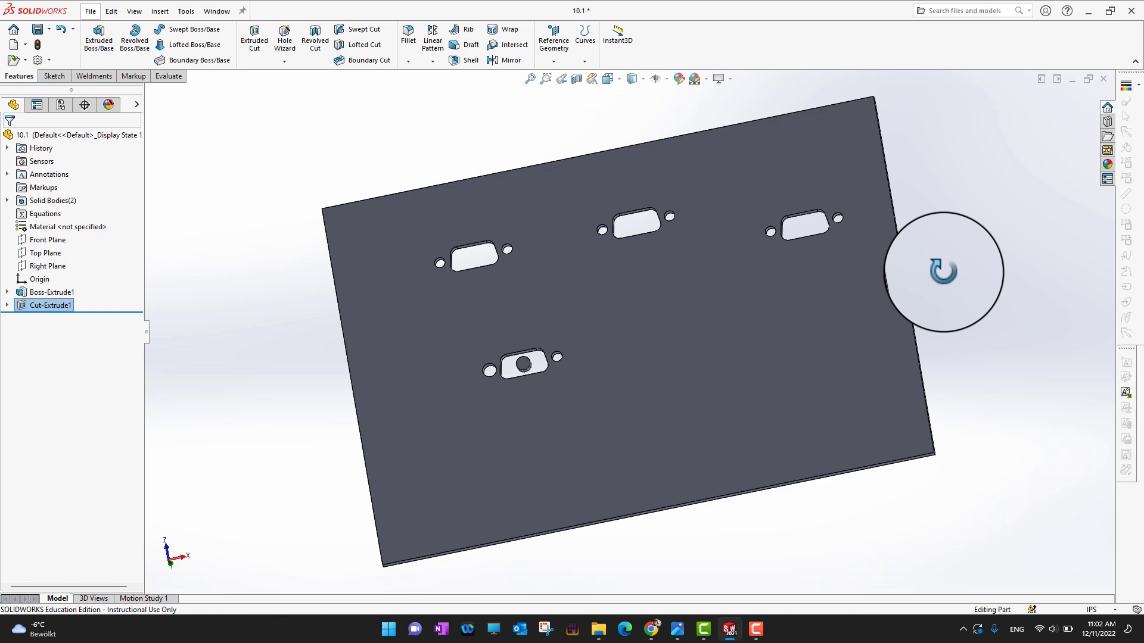
{"action": "middle_click_drag", "start_coordinate": [943, 271], "coordinate": [937, 275]}
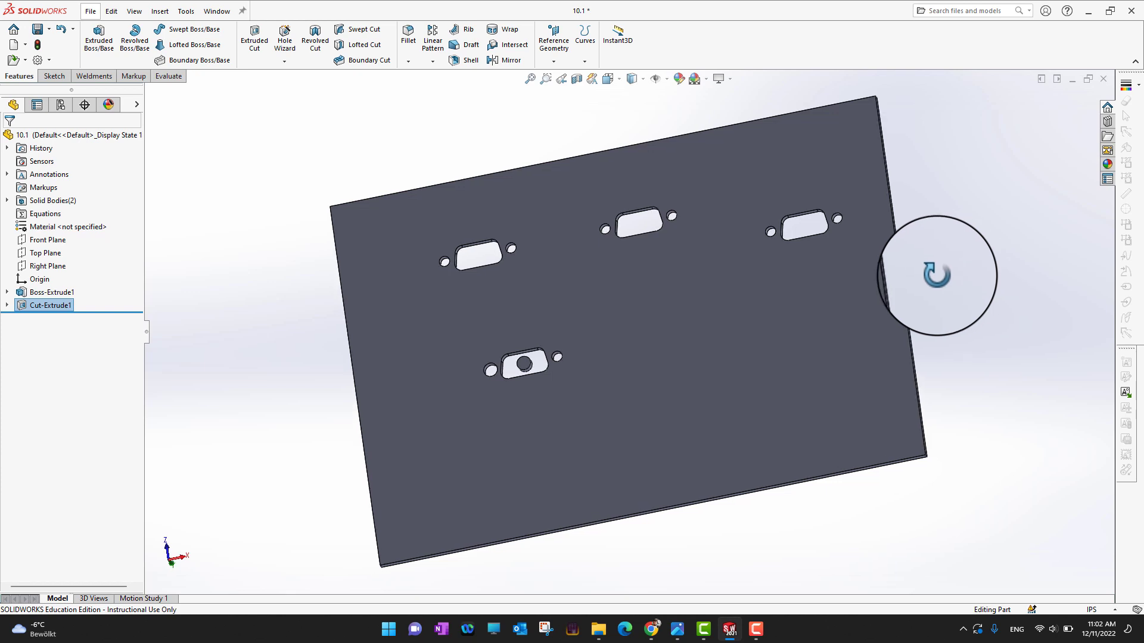
{"action": "middle_click_drag", "start_coordinate": [936, 275], "coordinate": [944, 283]}
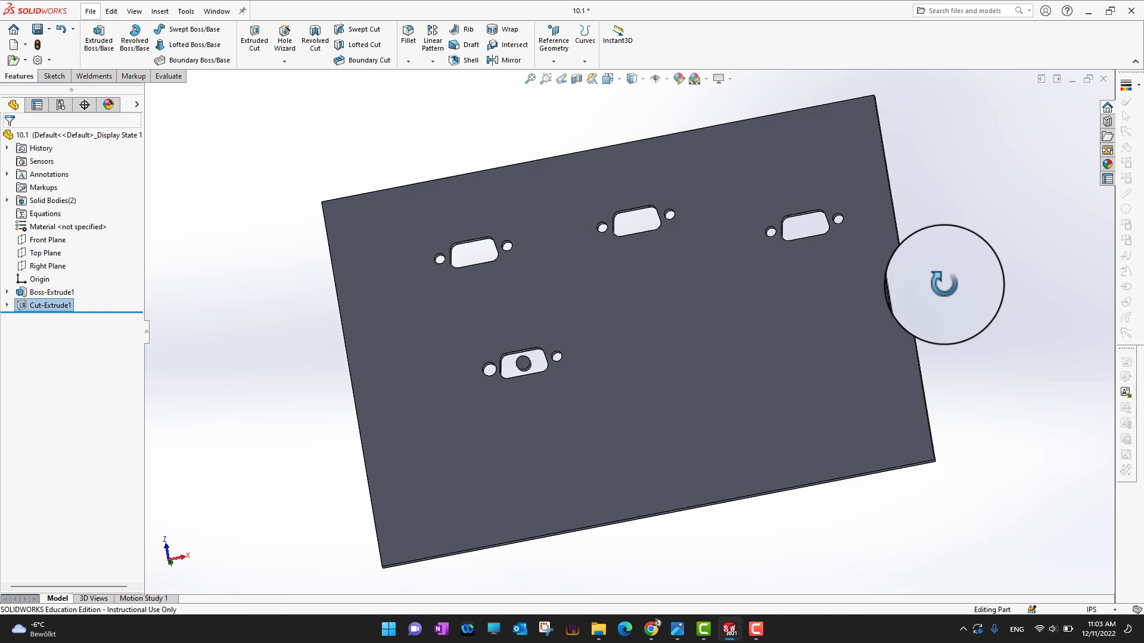